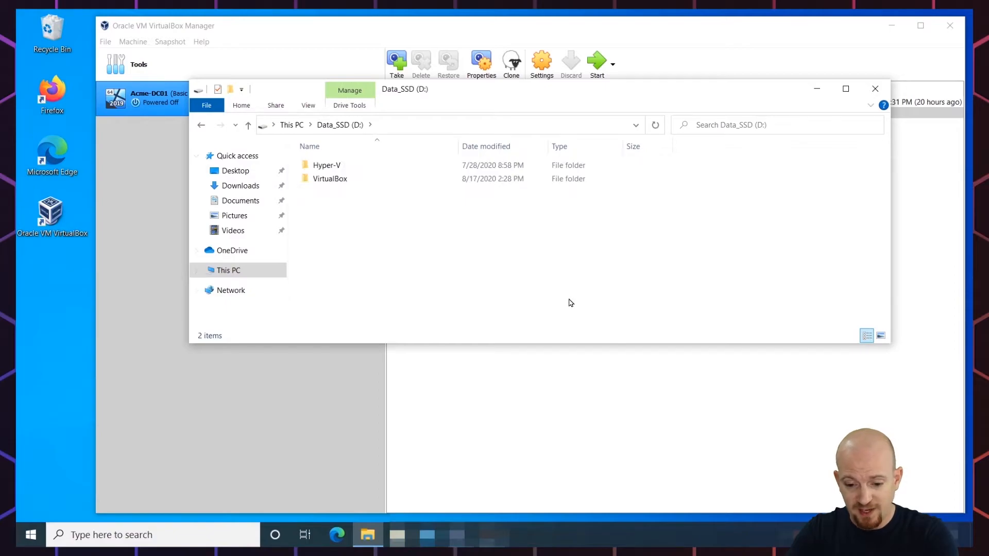
Make a new folder named Acme-Router in D:\VirtualBox, then close File Explorer
double_click(330, 180)
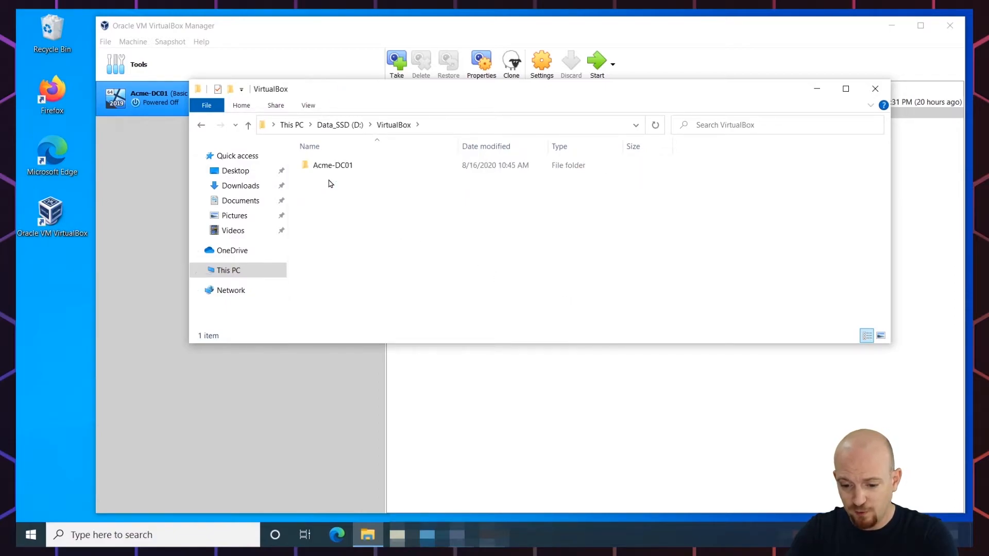
right_click(324, 191)
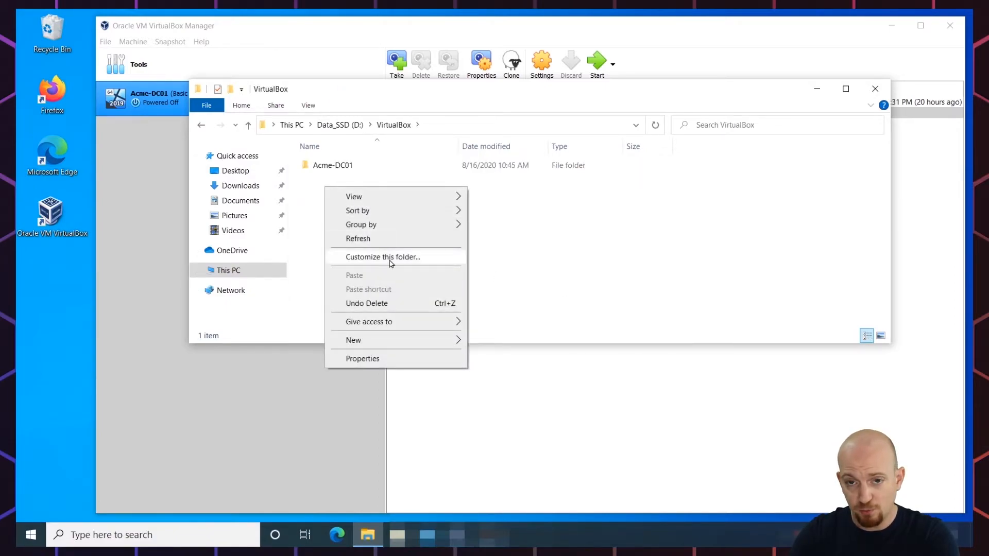
mouse_move(397, 337)
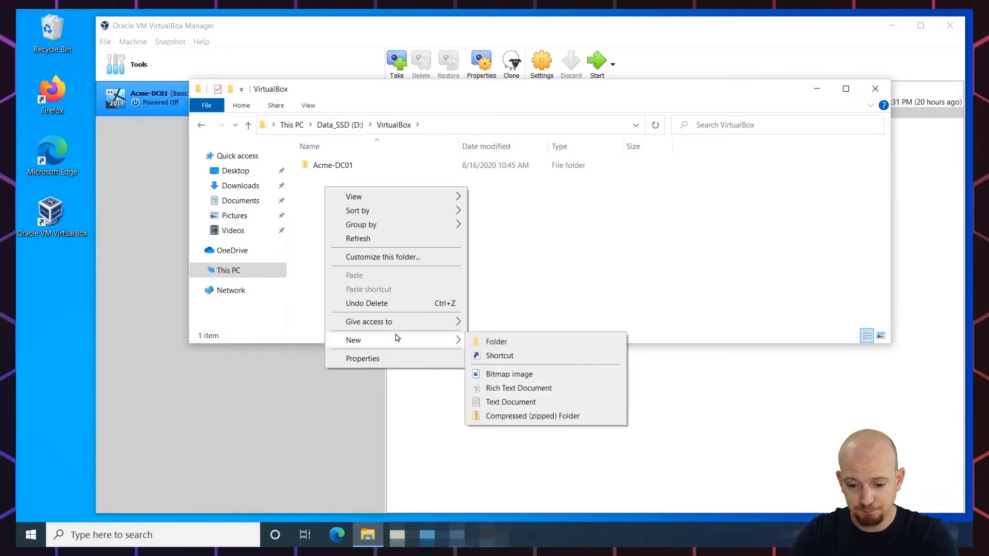
left_click(519, 345)
type("A")
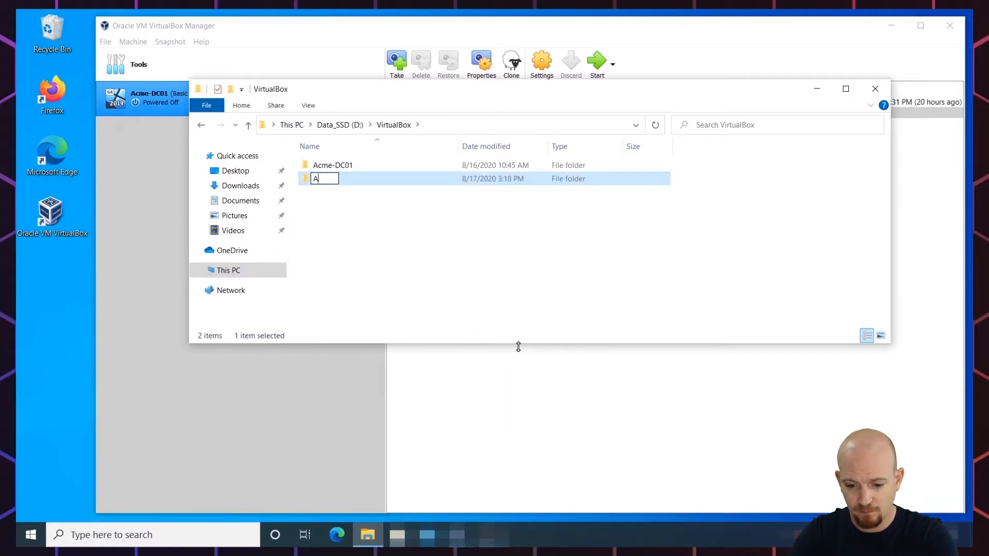
type("cme-Router")
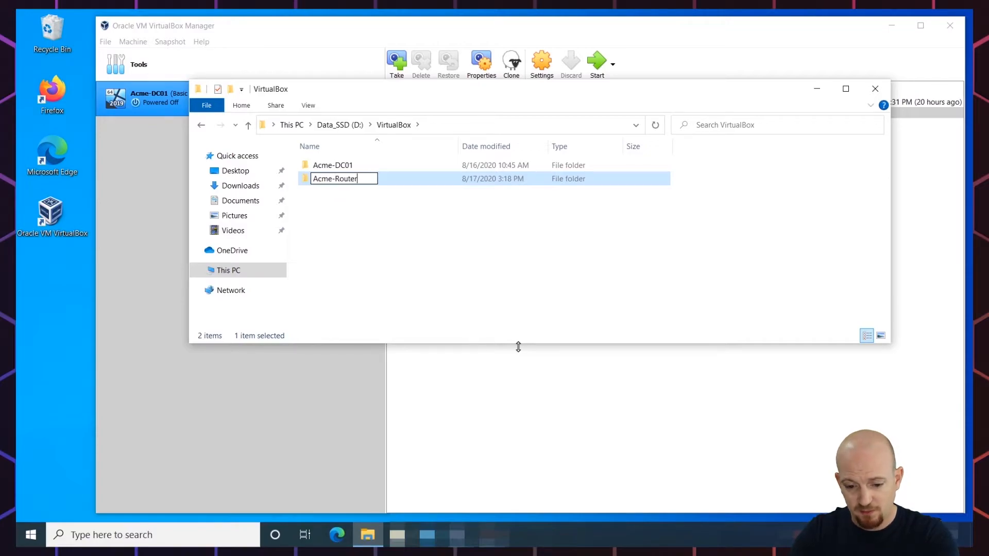
key("Return")
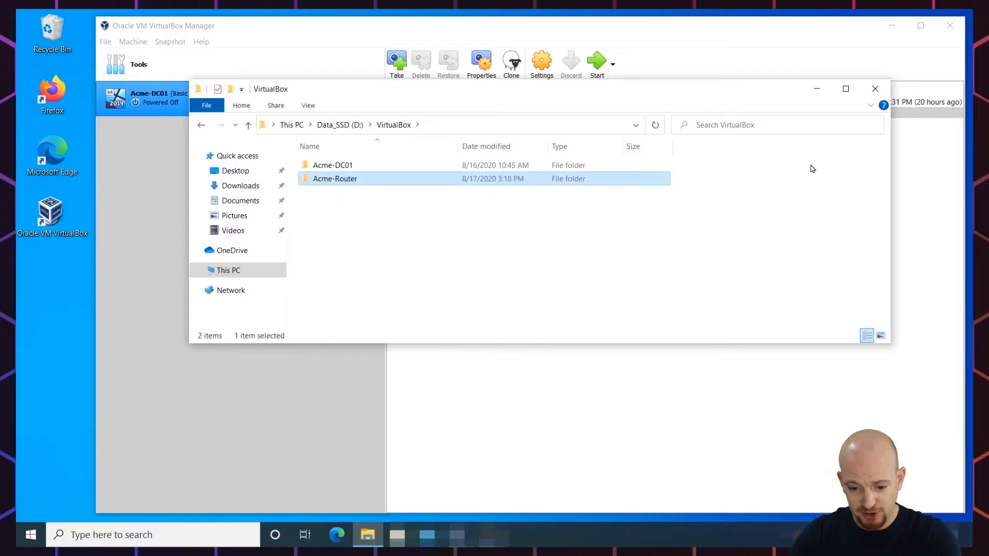
left_click(875, 88)
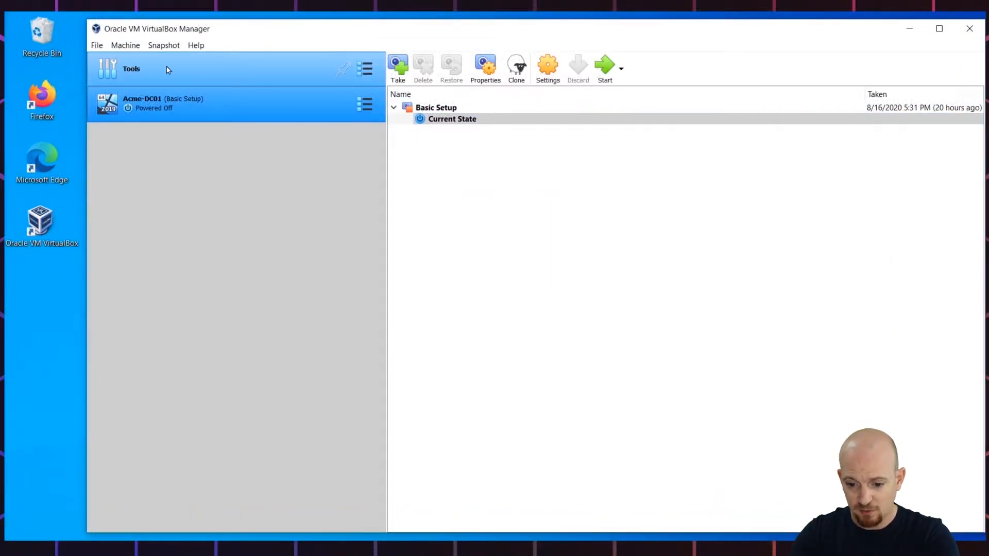
Start a new VM named Acme-Router with machine folder D:\VirtualBox\Acme-Router
left_click(167, 70)
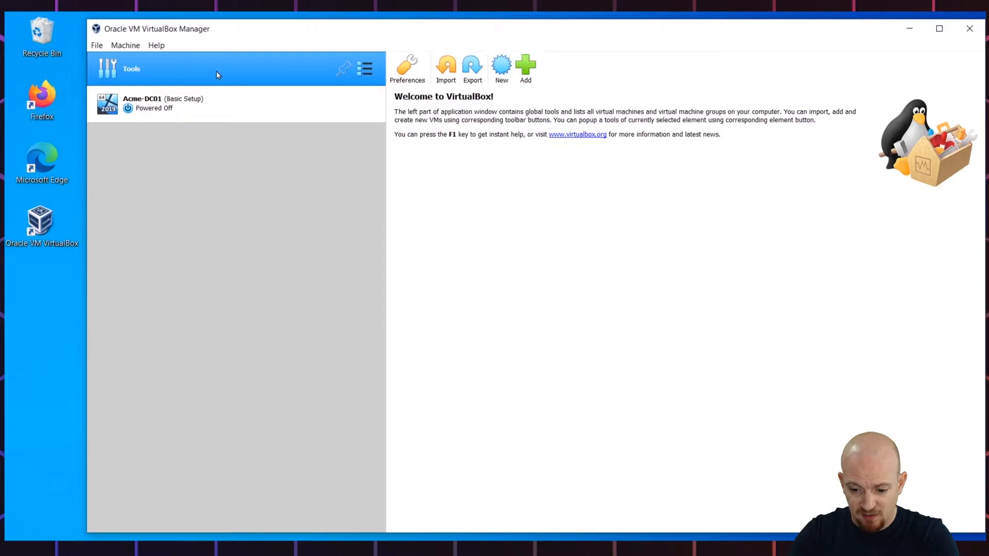
left_click(503, 68)
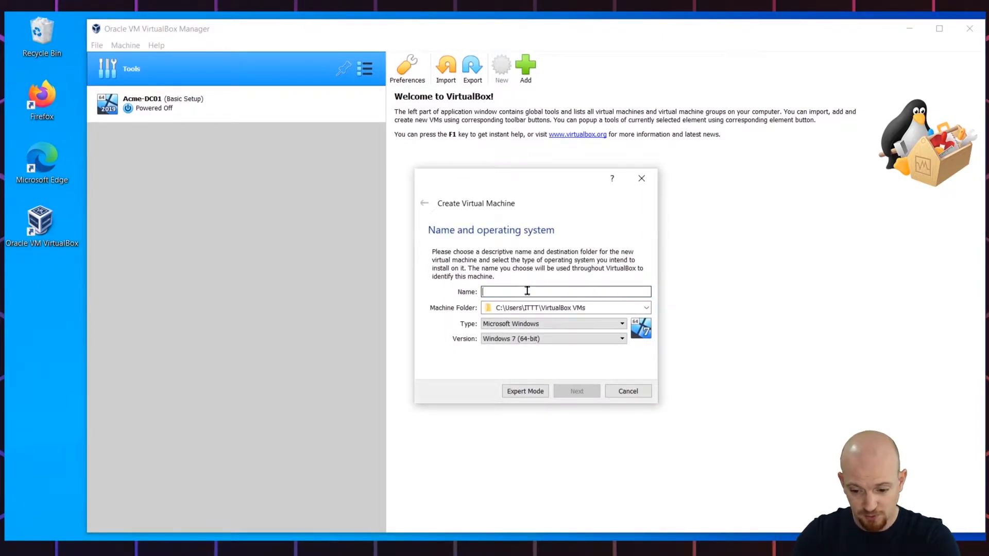
type("Acme-Router")
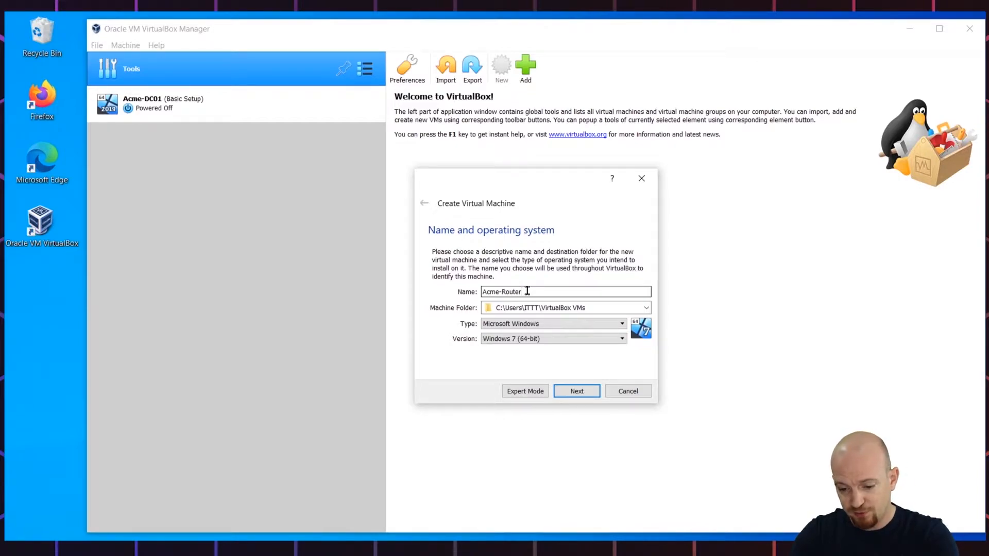
left_click(645, 309)
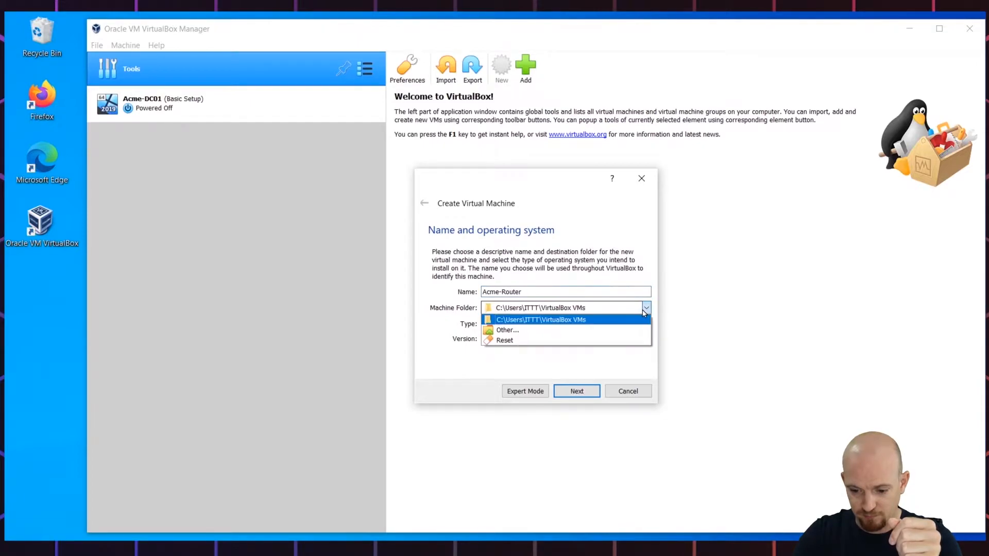
left_click(508, 330)
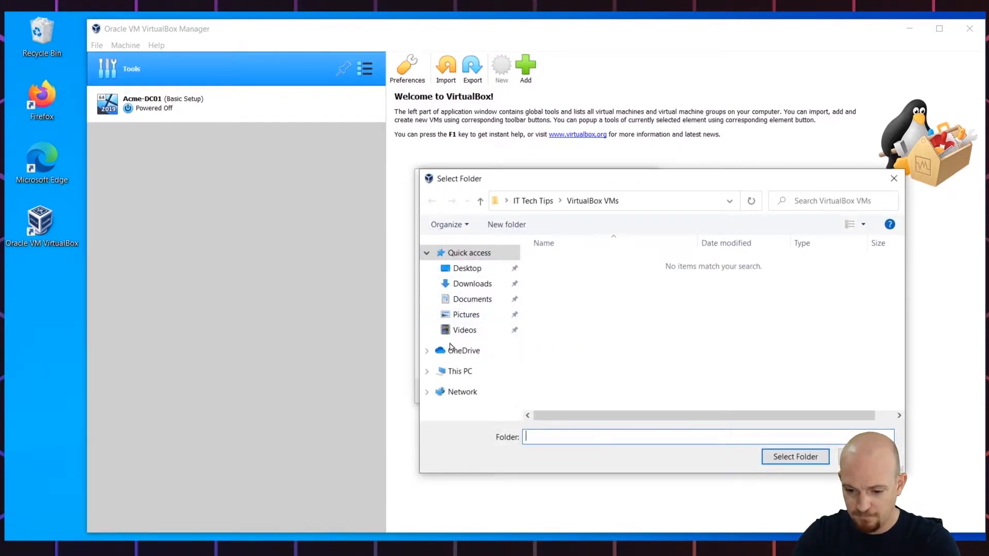
left_click(456, 371)
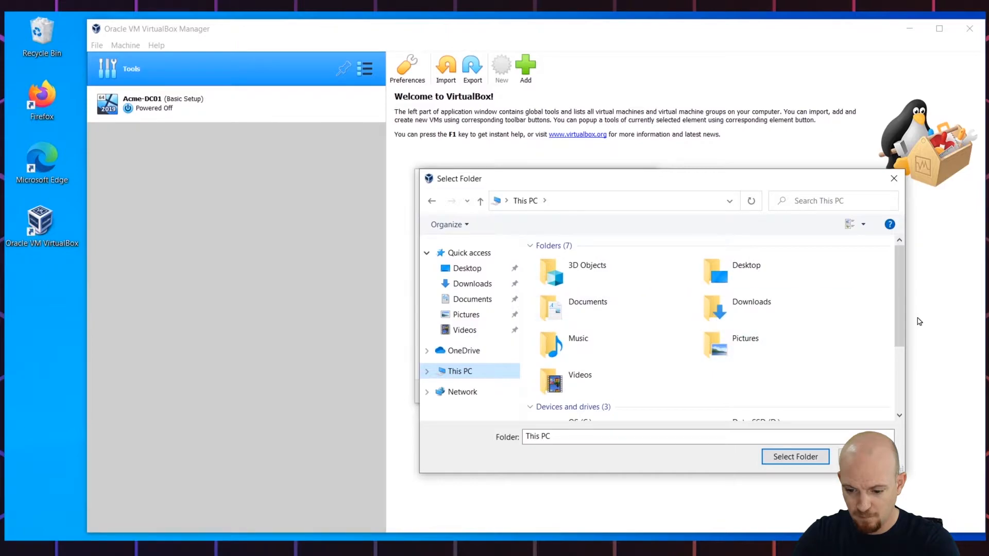
left_click_drag(897, 301, 896, 355)
double_click(721, 367)
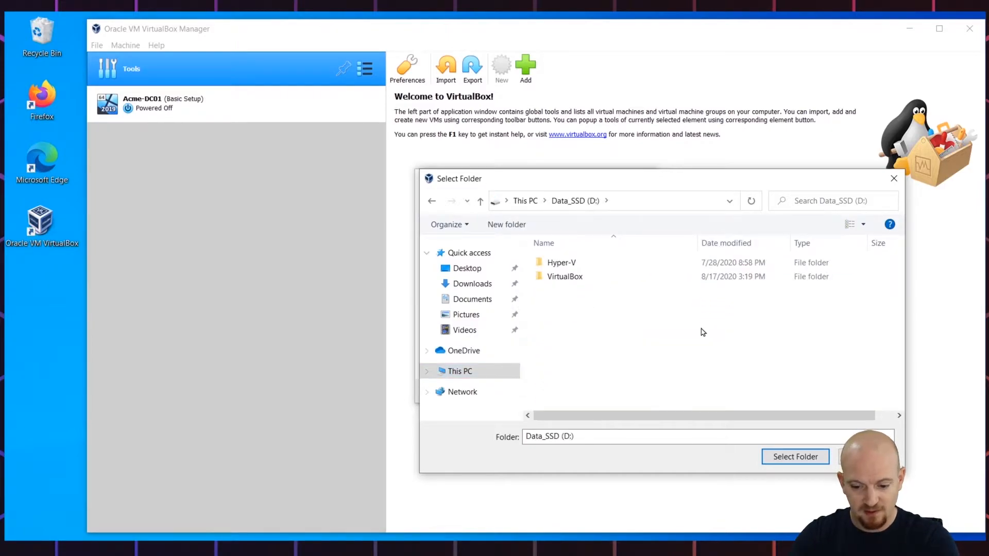
double_click(553, 281)
double_click(555, 280)
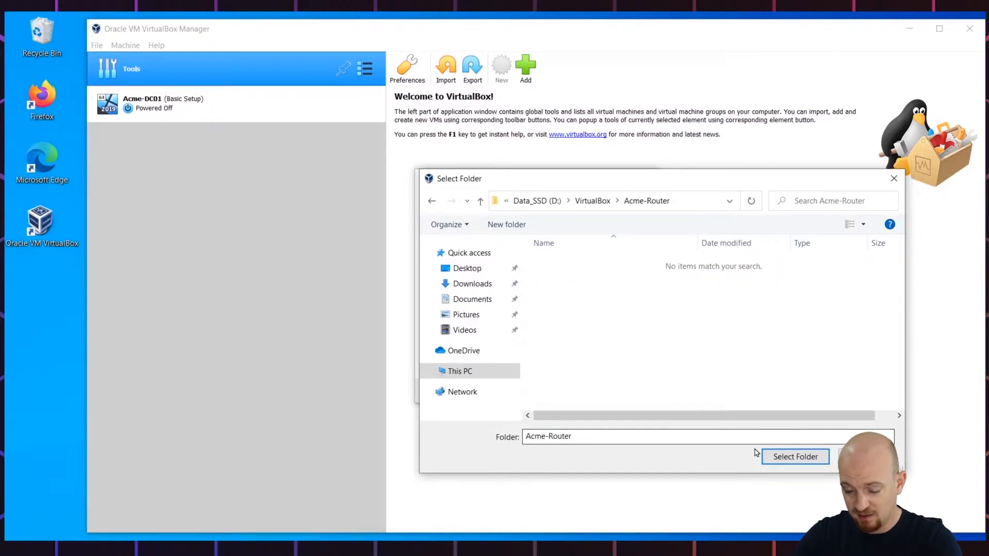
left_click(775, 456)
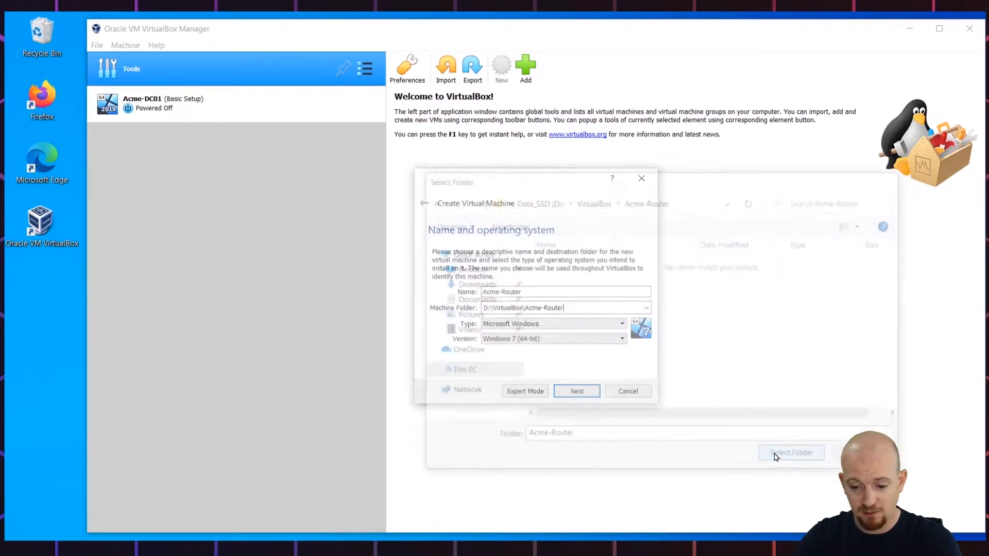
Set the type to Microsoft Windows and the version to Windows 2019 (64-bit)
left_click(609, 328)
left_click(608, 333)
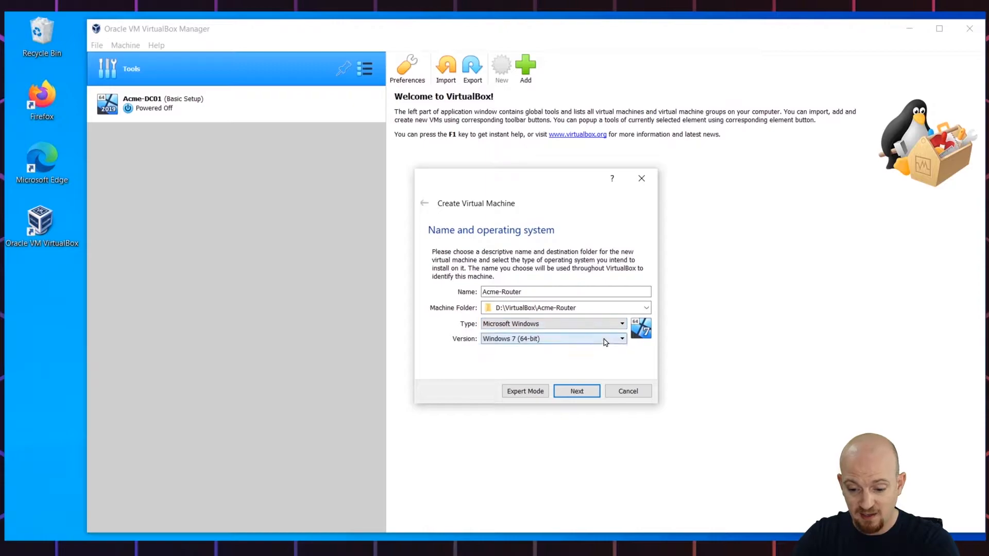
left_click(609, 339)
left_click_drag(618, 390, 624, 408)
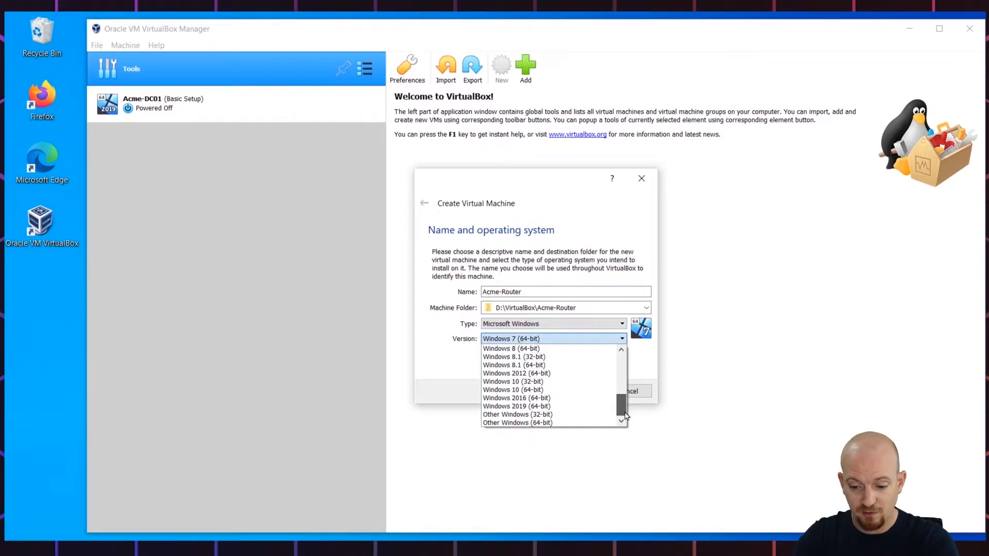
left_click(541, 406)
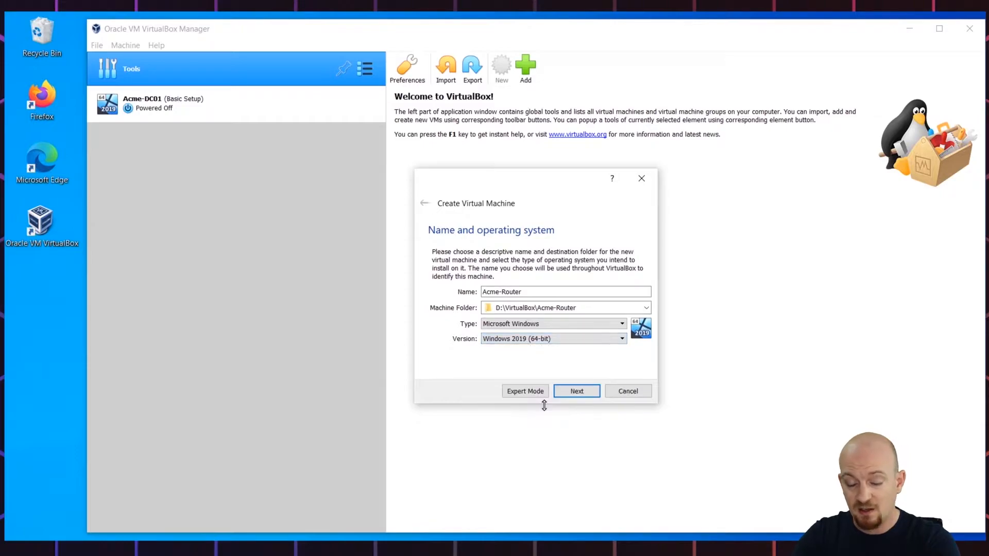
Keep 2048 MB memory and create a dynamic 40 GB VDI disk at D:\VirtualBox\Acme-Router\Acme-Router.vdi
left_click(580, 391)
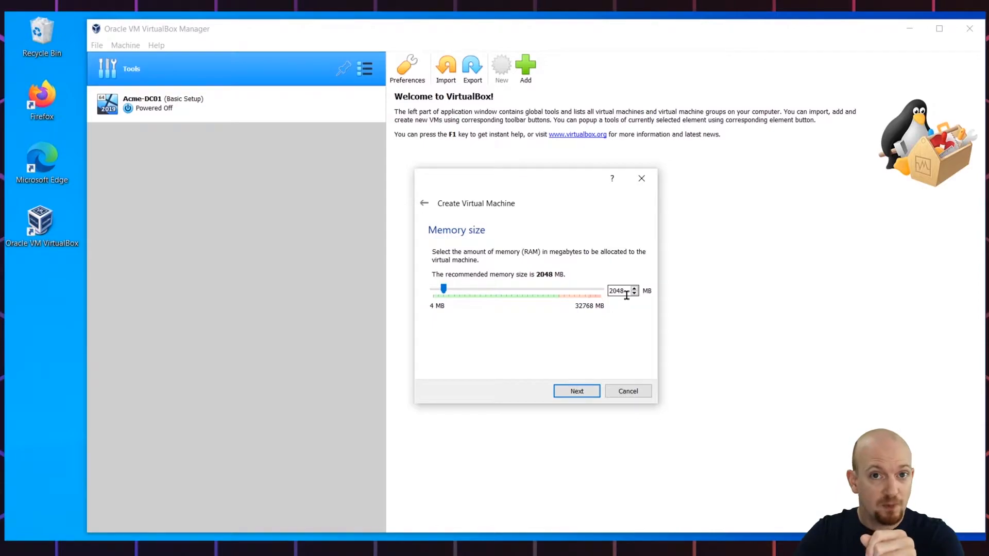
left_click(580, 391)
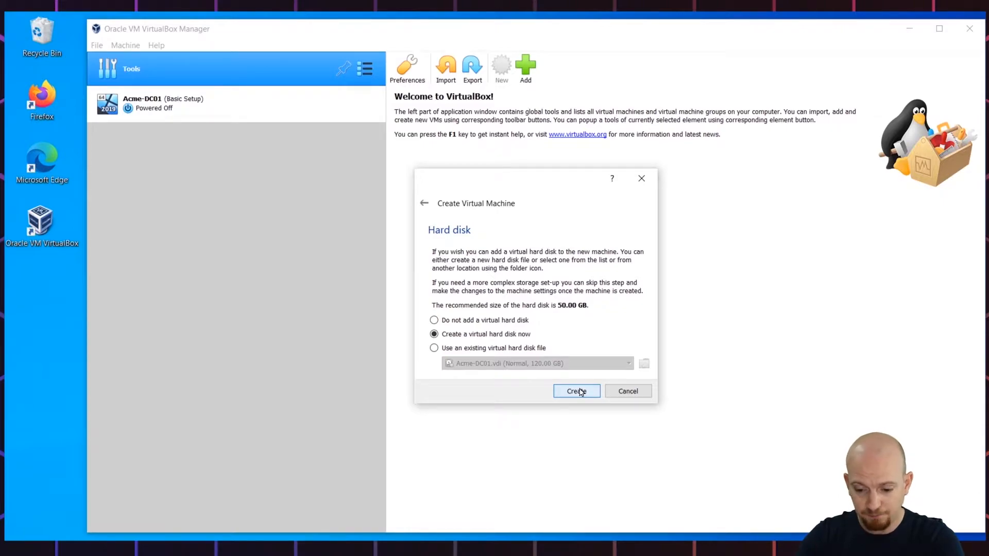
left_click(581, 391)
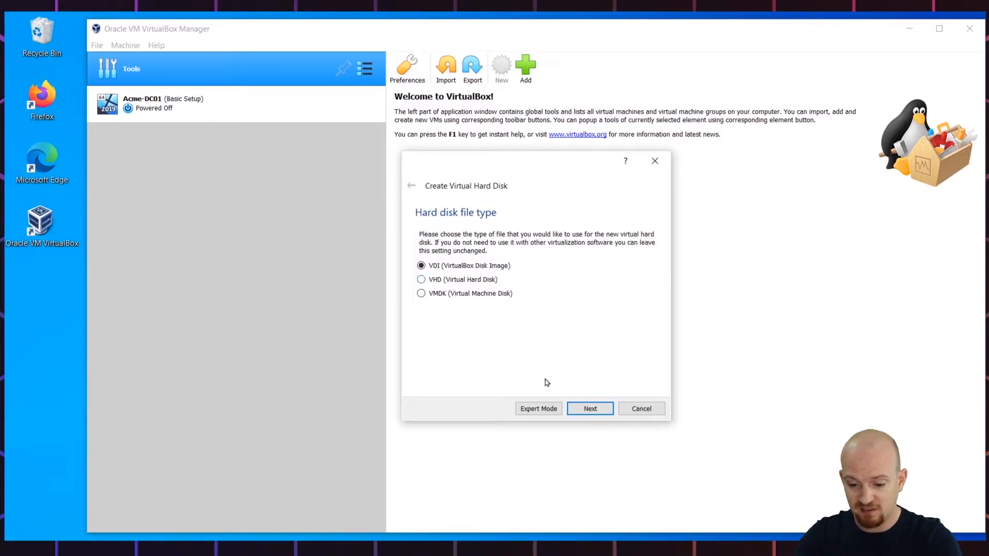
left_click(587, 410)
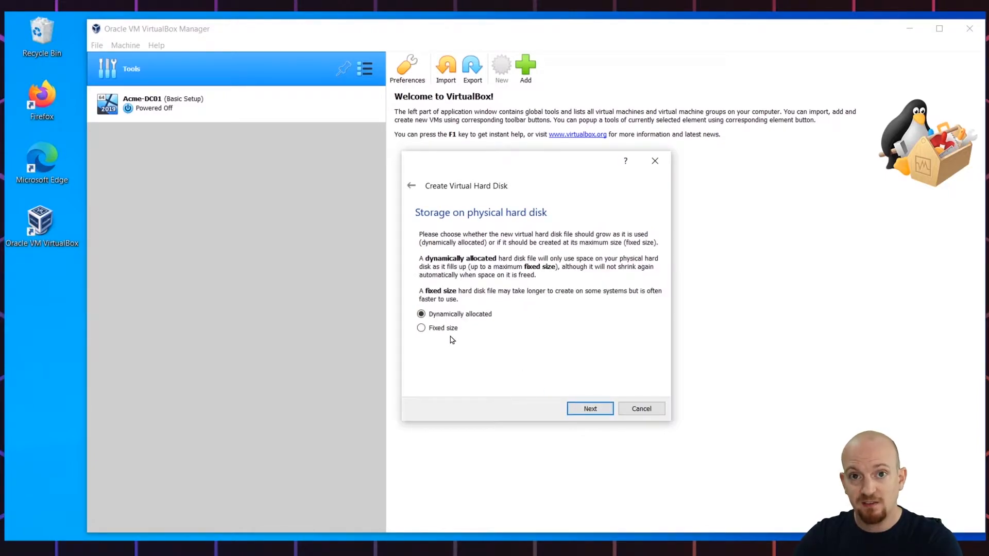
left_click(574, 405)
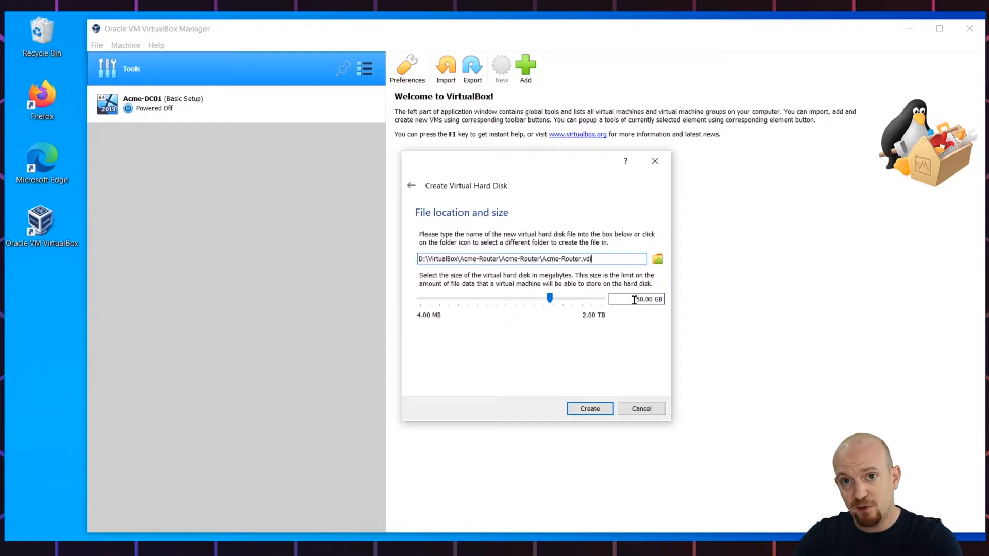
type("4")
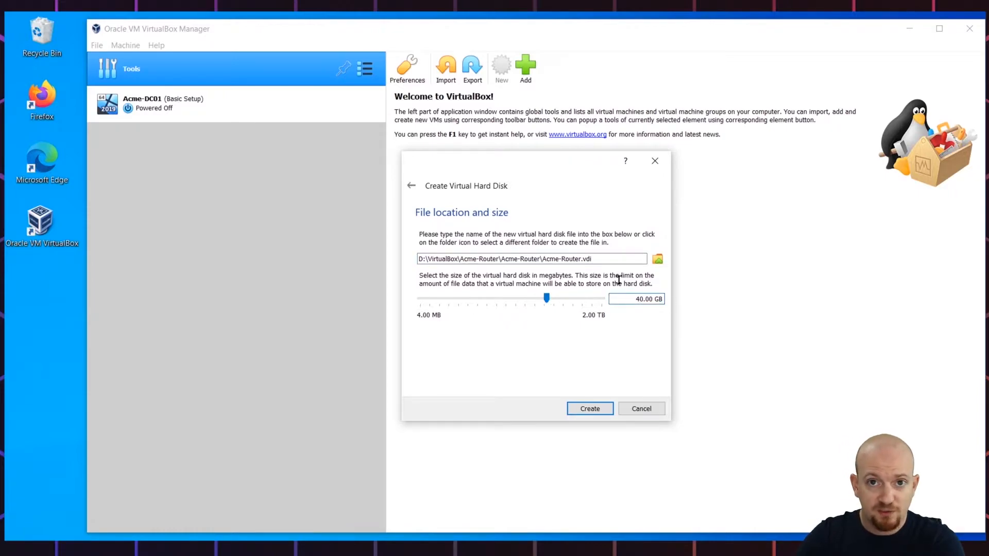
left_click_drag(418, 258, 625, 267)
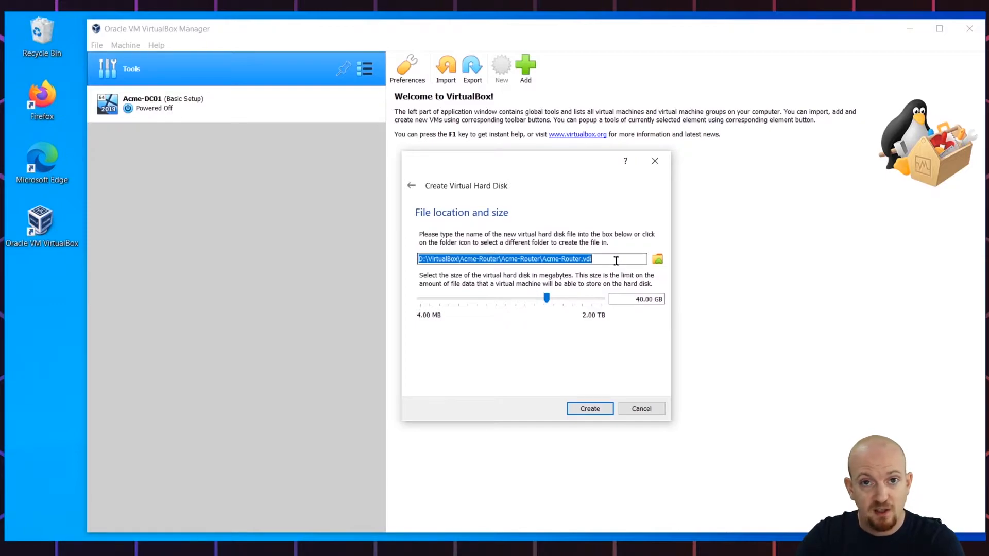
left_click(616, 261)
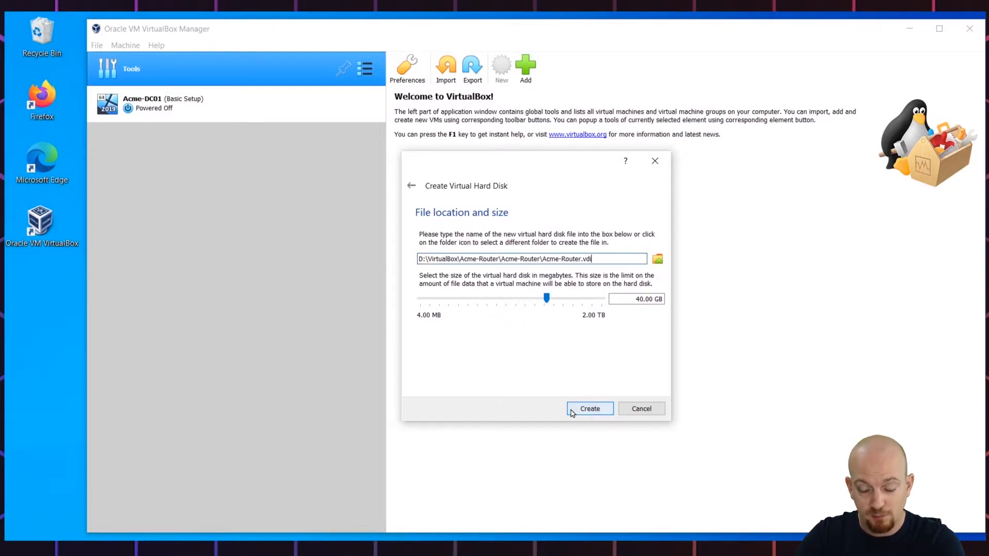
left_click(590, 409)
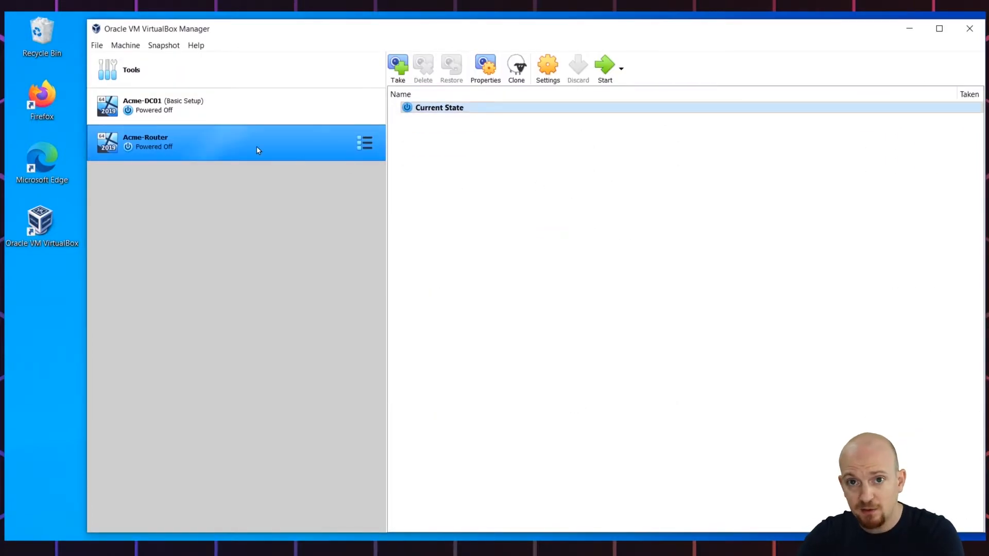
Set Acme-Router's processor count to 2 in its System settings
left_click(224, 145)
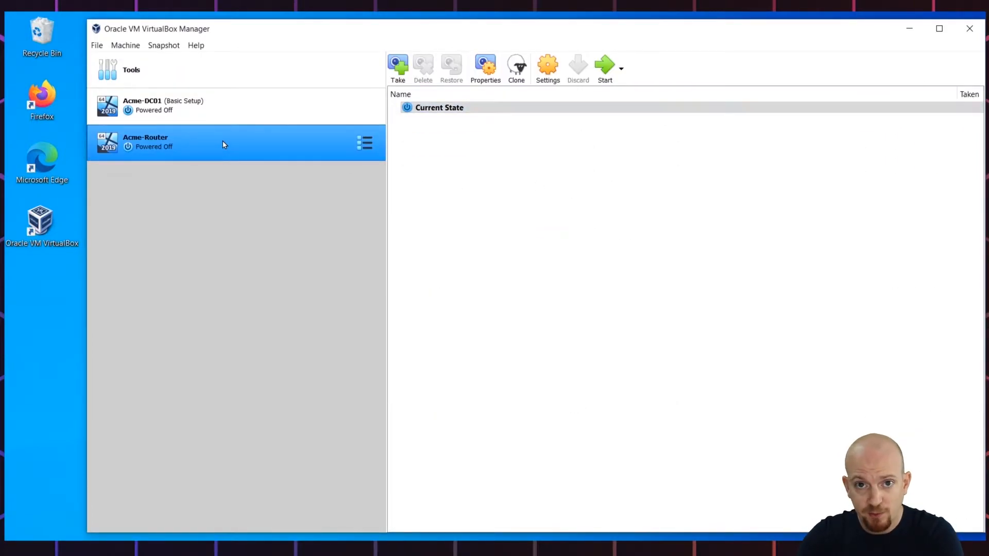
left_click(546, 61)
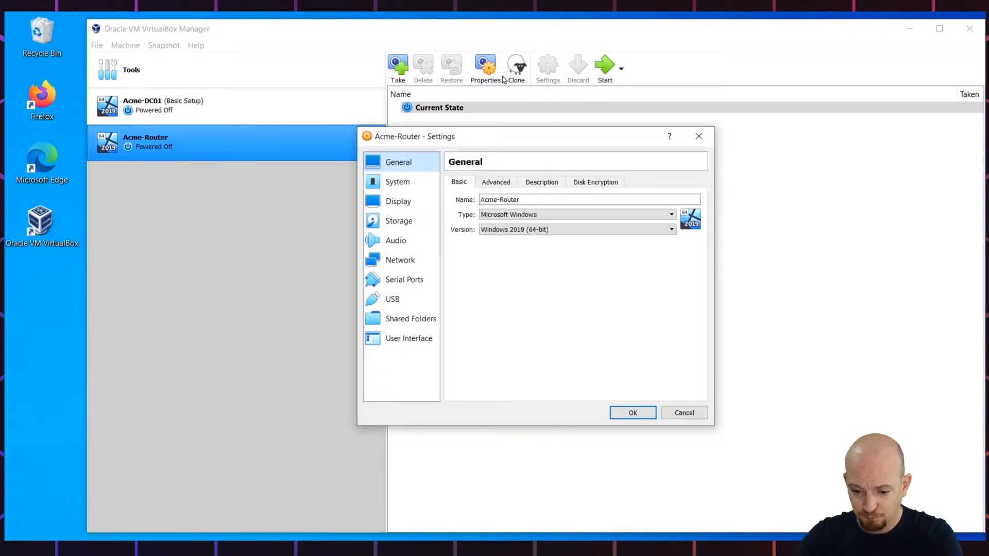
left_click(392, 185)
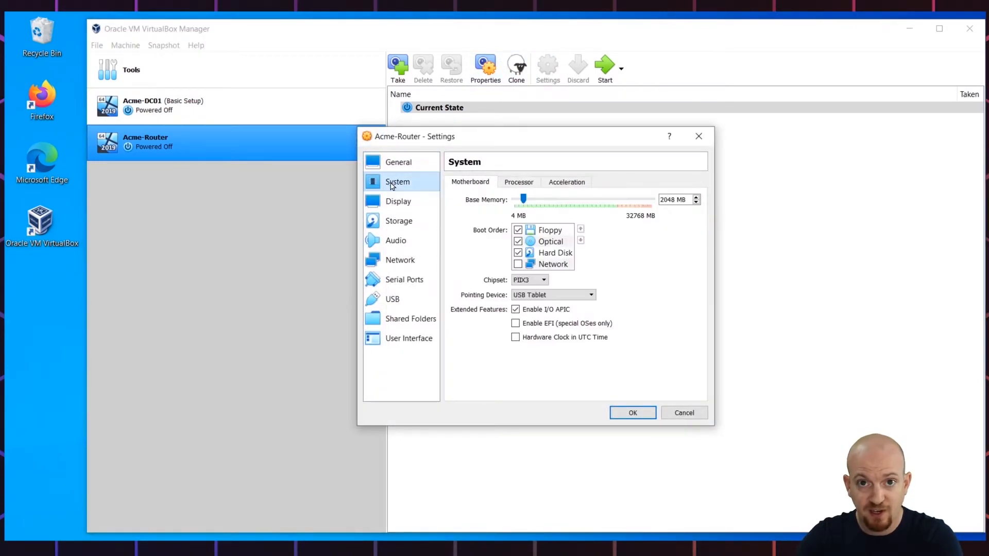
left_click(515, 185)
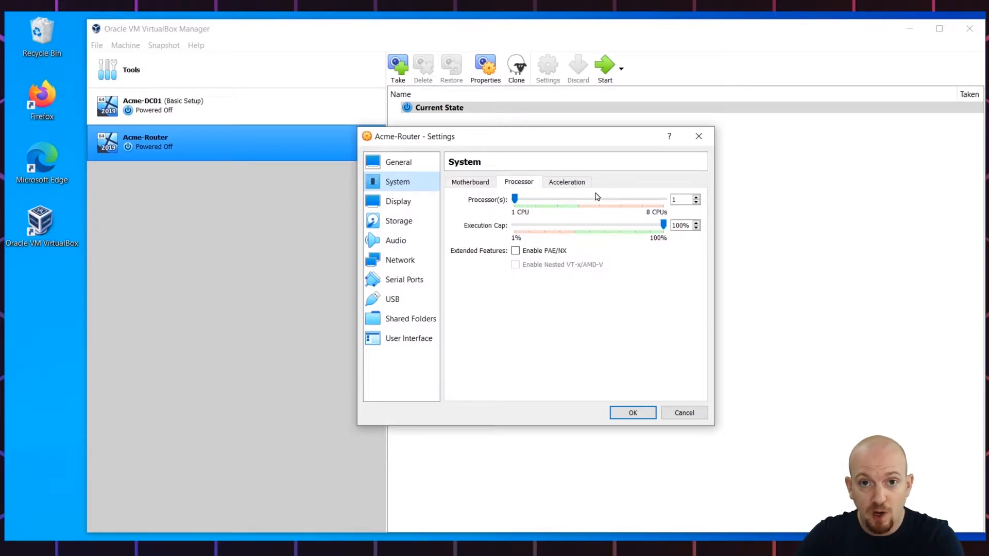
left_click(696, 197)
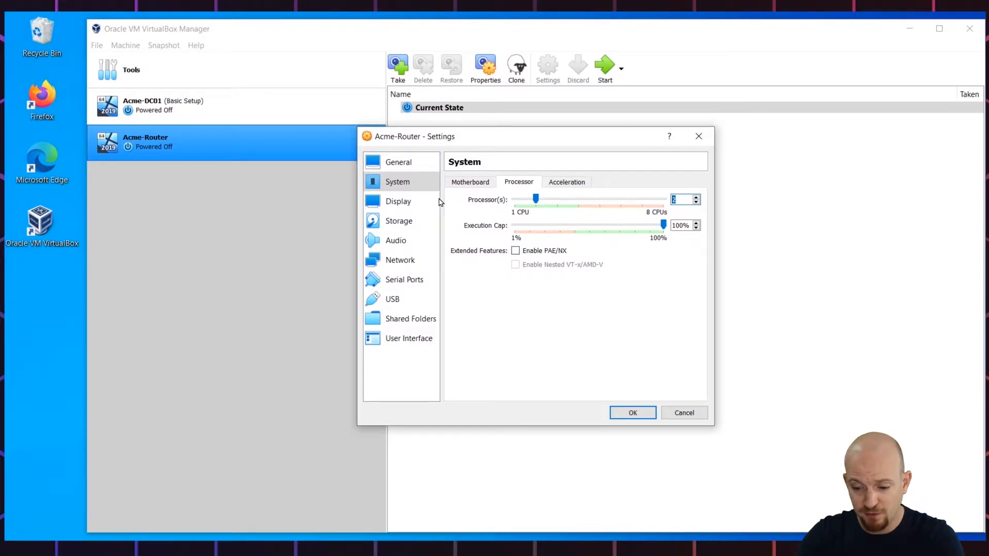
Mount Windows Server 2019.iso in the empty optical drive and save the settings
left_click(402, 222)
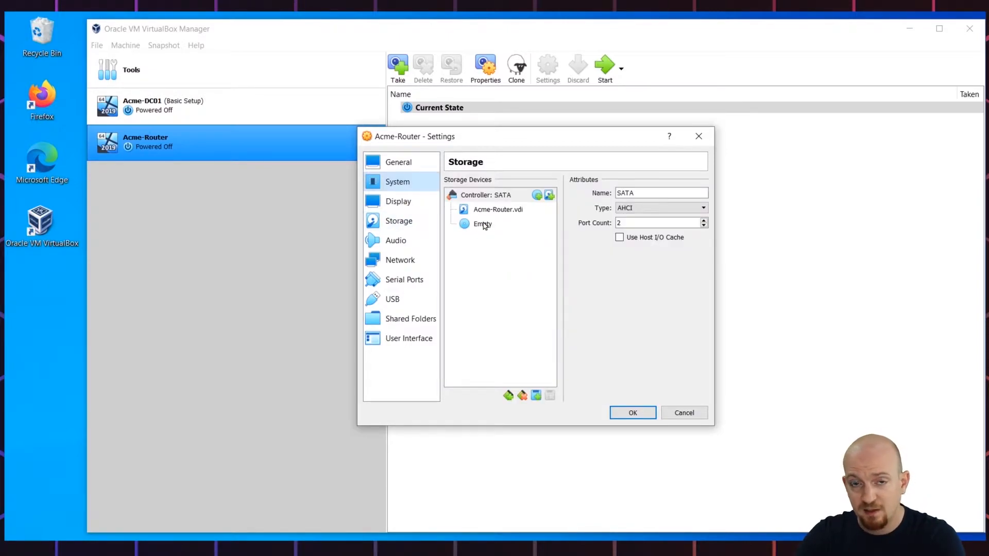
left_click(484, 224)
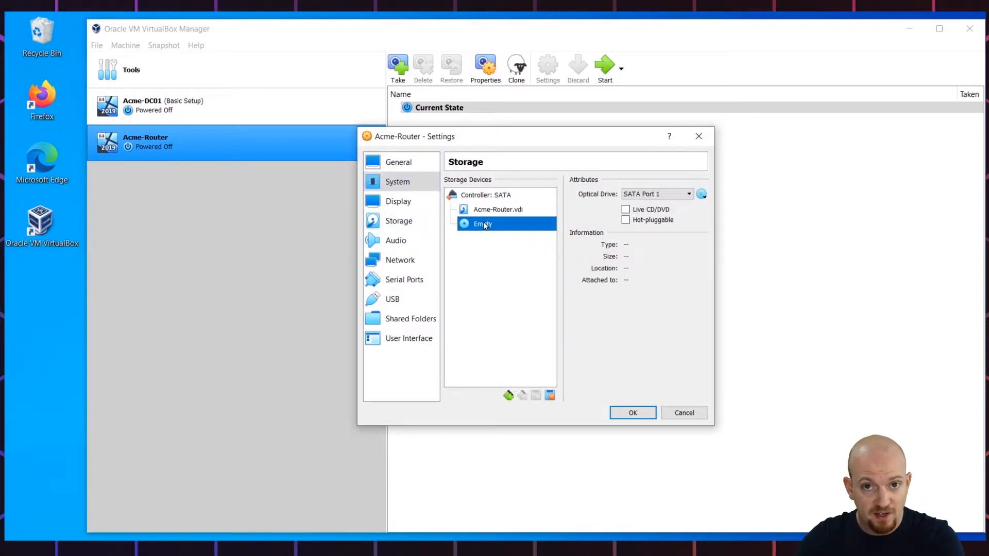
left_click(702, 195)
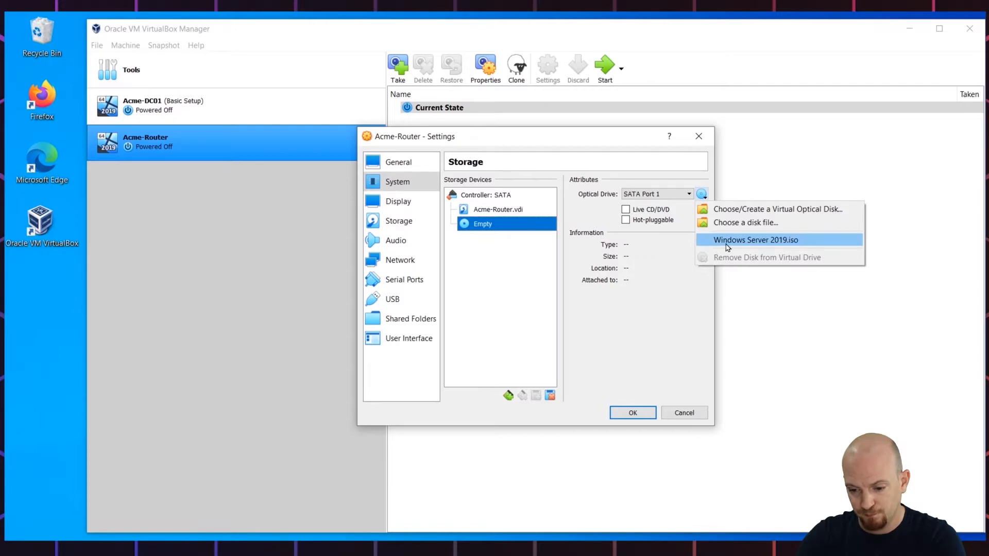
left_click(752, 242)
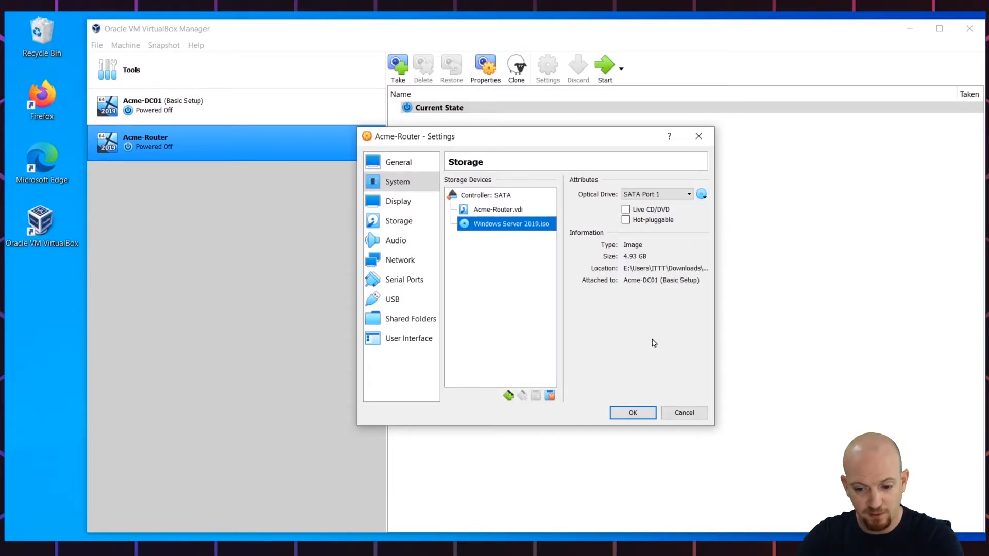
left_click(641, 414)
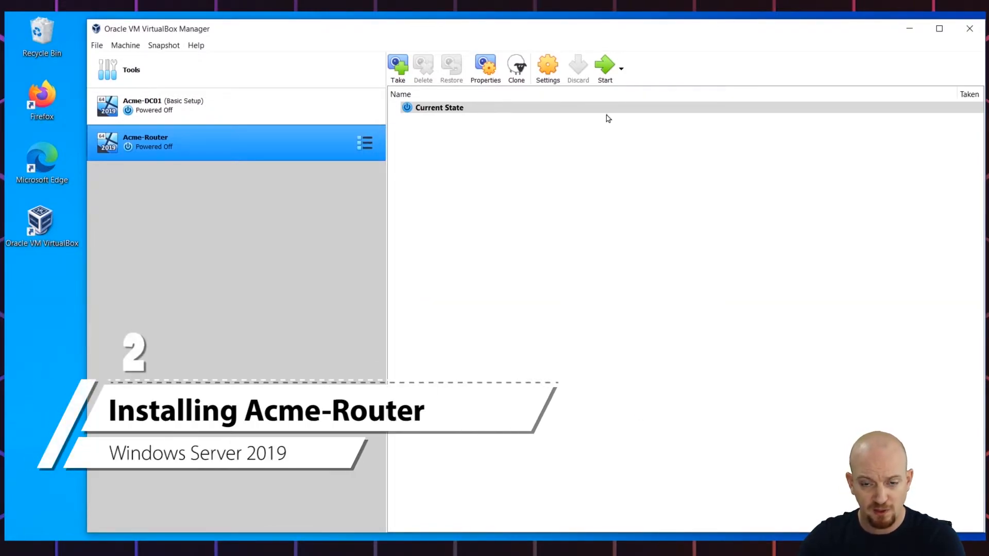
Boot Acme-Router from Windows Server 2019.iso, dismiss the capture notice and move the VM window up
left_click(604, 65)
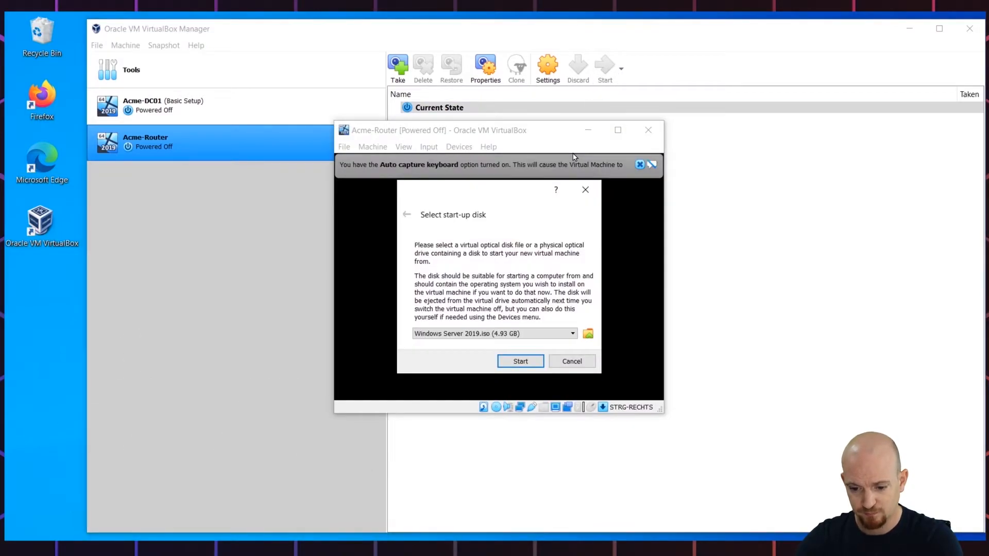
left_click(528, 334)
left_click(524, 343)
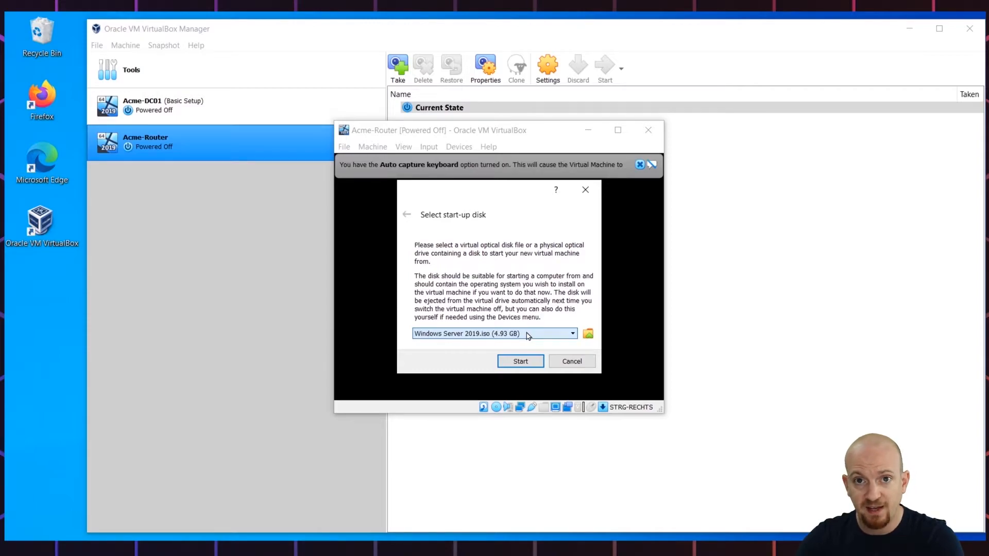
left_click(518, 362)
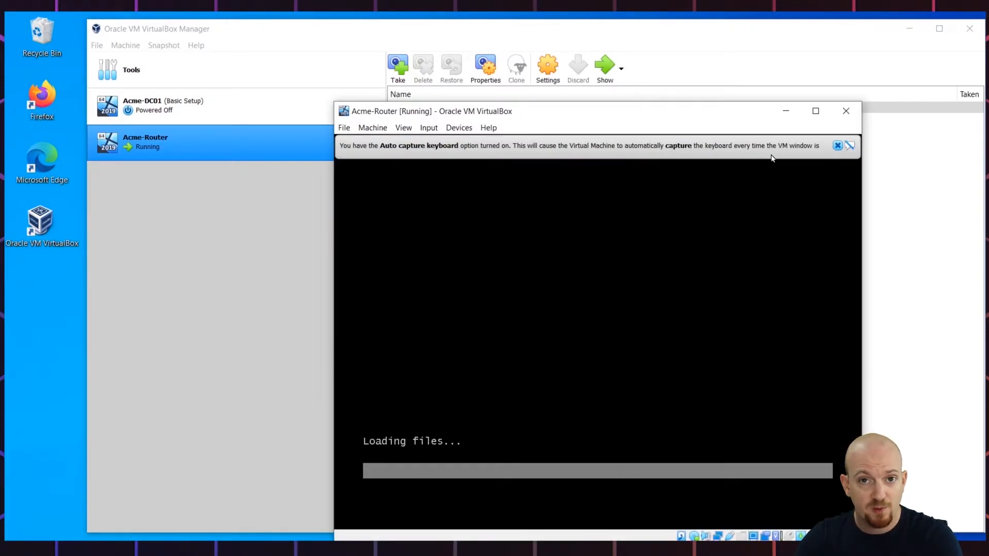
left_click(850, 146)
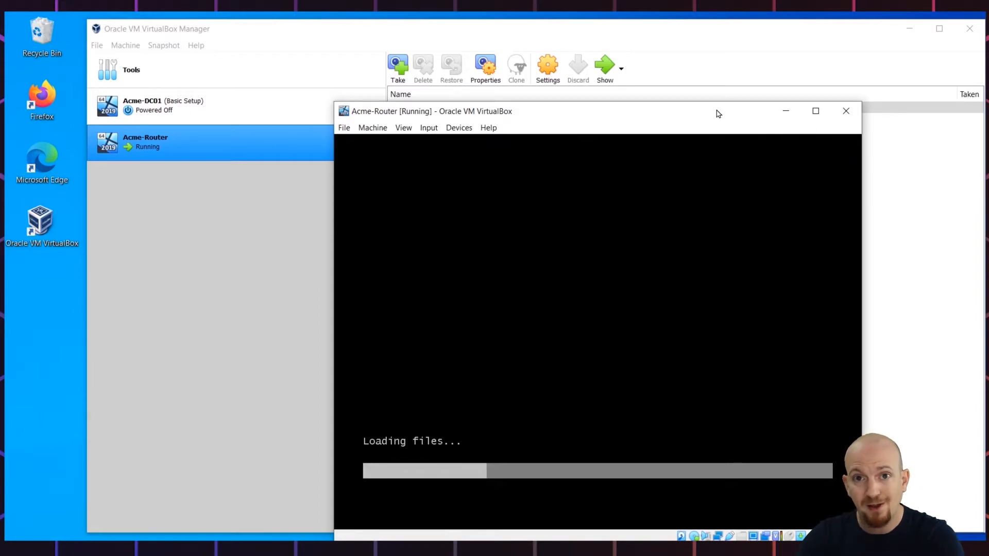
left_click_drag(718, 115, 645, 64)
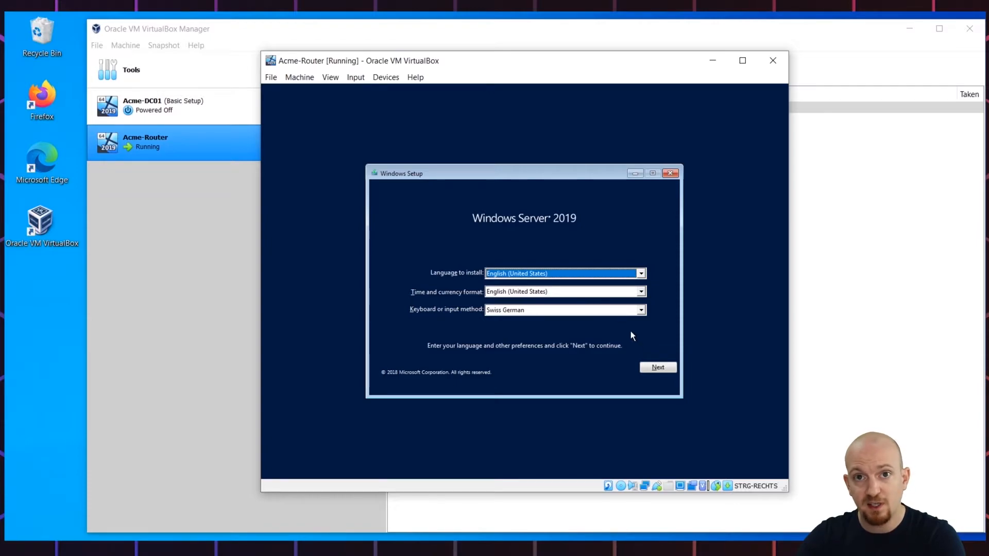
Pick Standard Evaluation (Desktop Experience), accept the license, and custom-install onto Drive 0's unallocated space
left_click(658, 368)
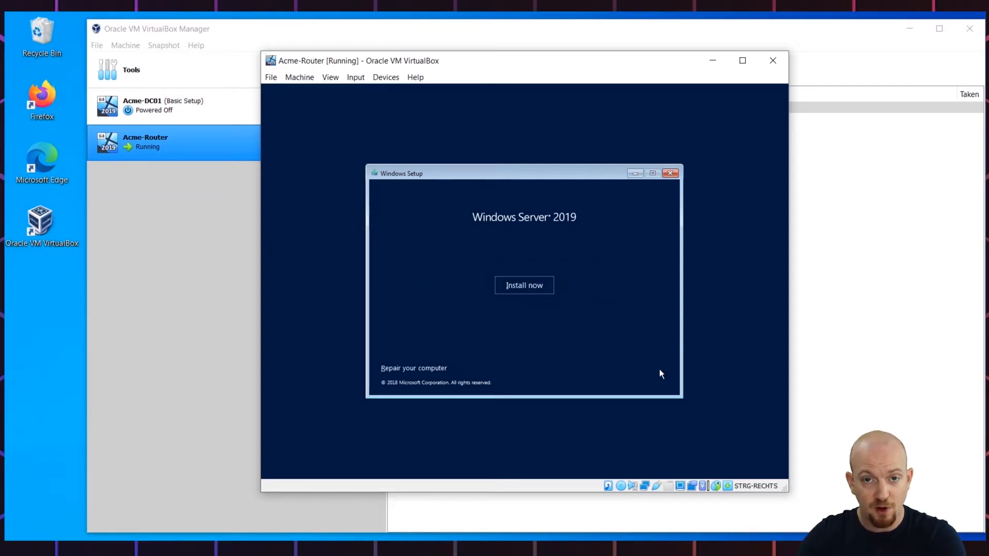
left_click(532, 285)
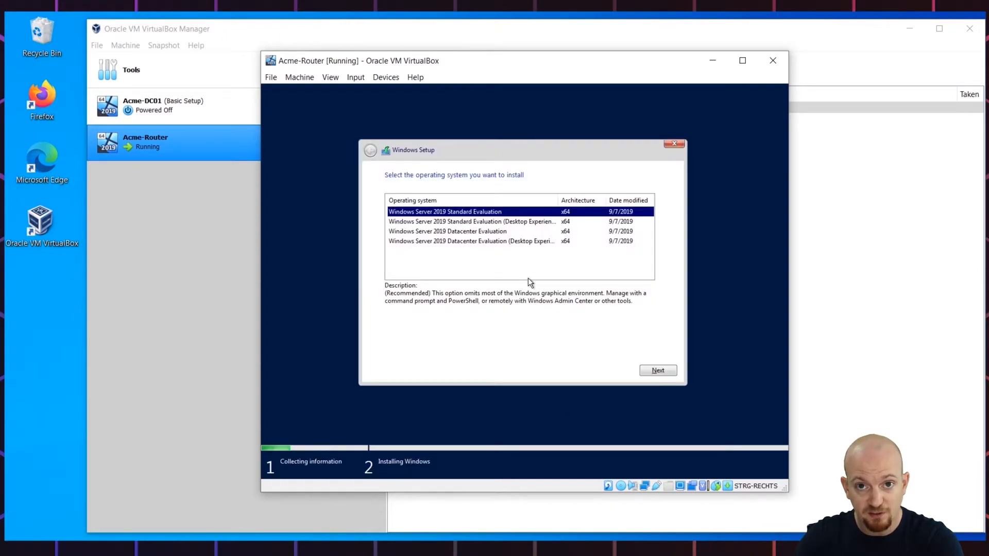
left_click(488, 222)
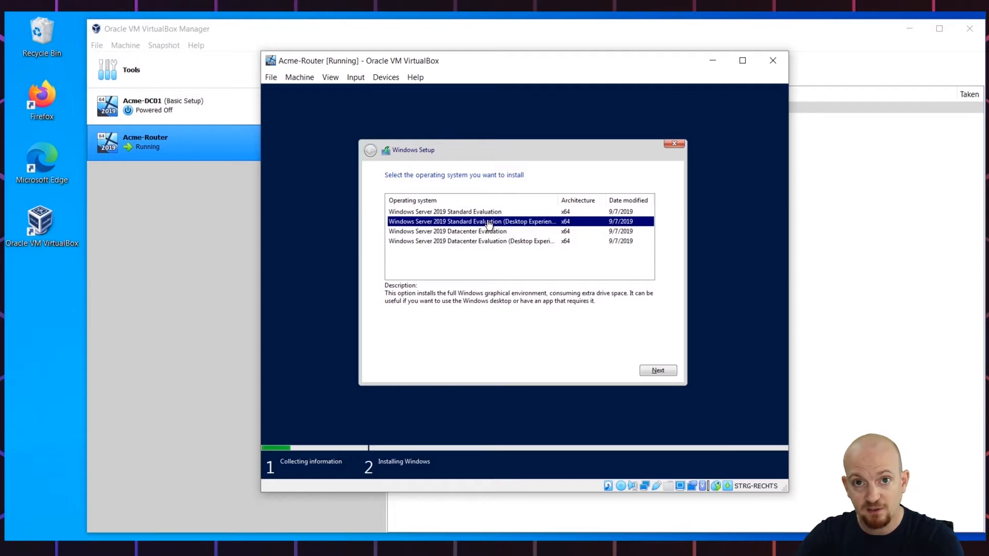
left_click(659, 371)
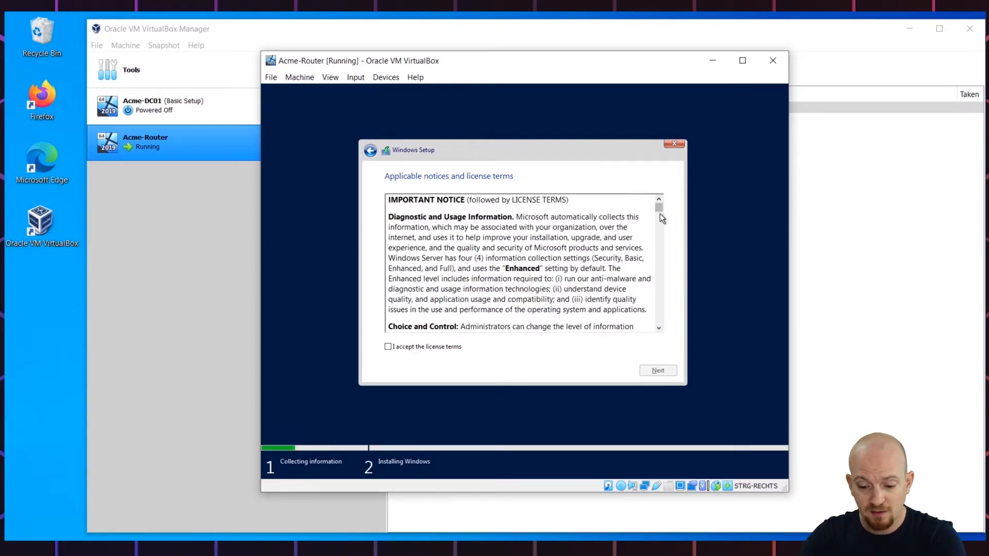
left_click_drag(658, 206, 659, 330)
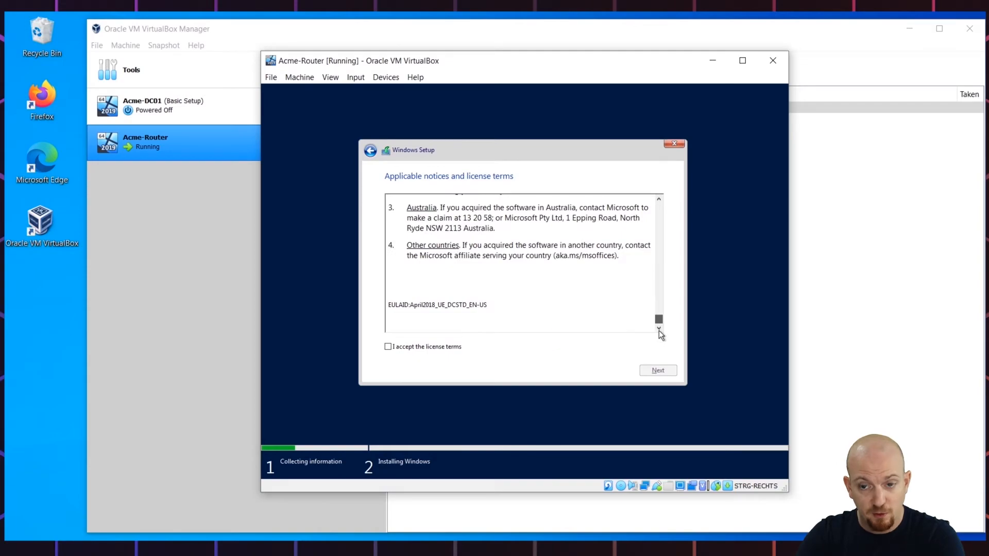
left_click(447, 348)
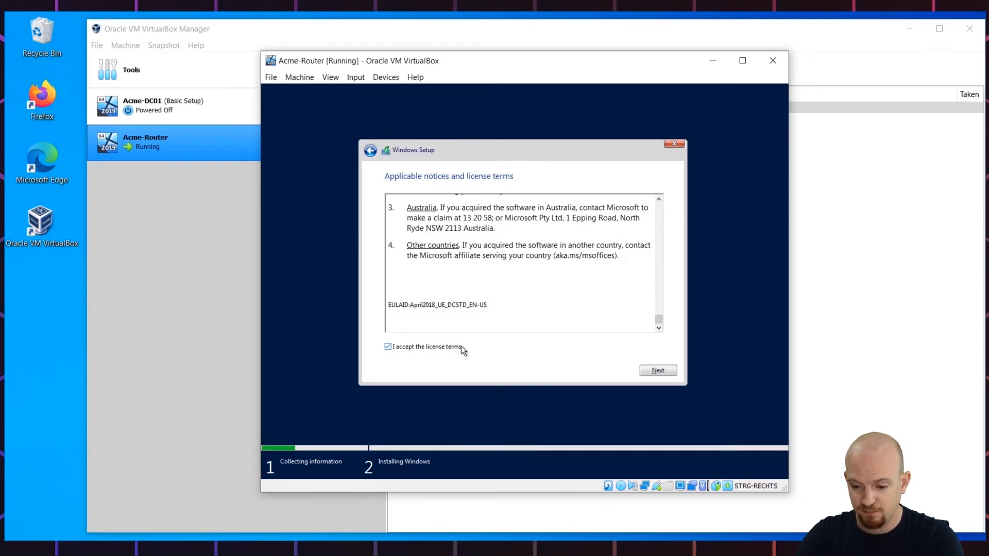
left_click(656, 367)
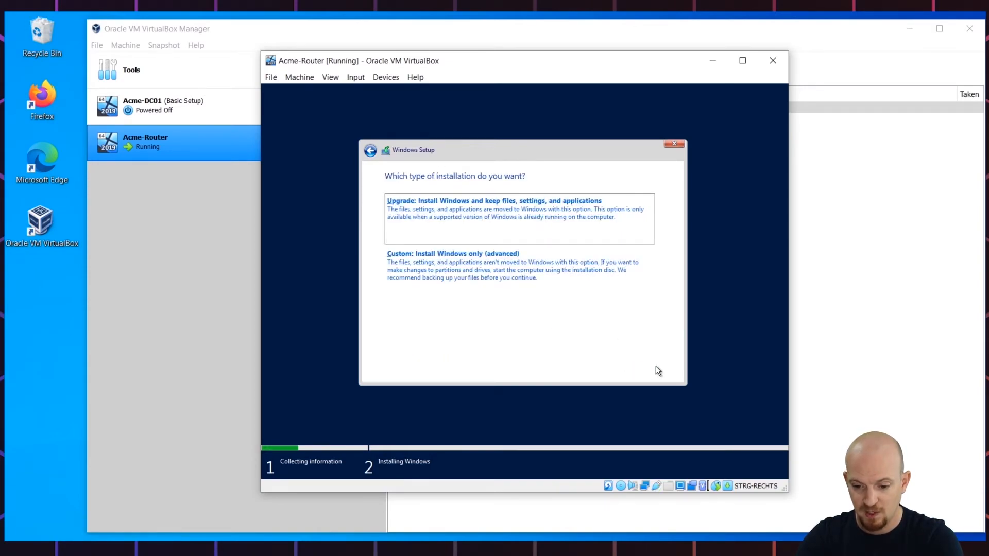
left_click(498, 281)
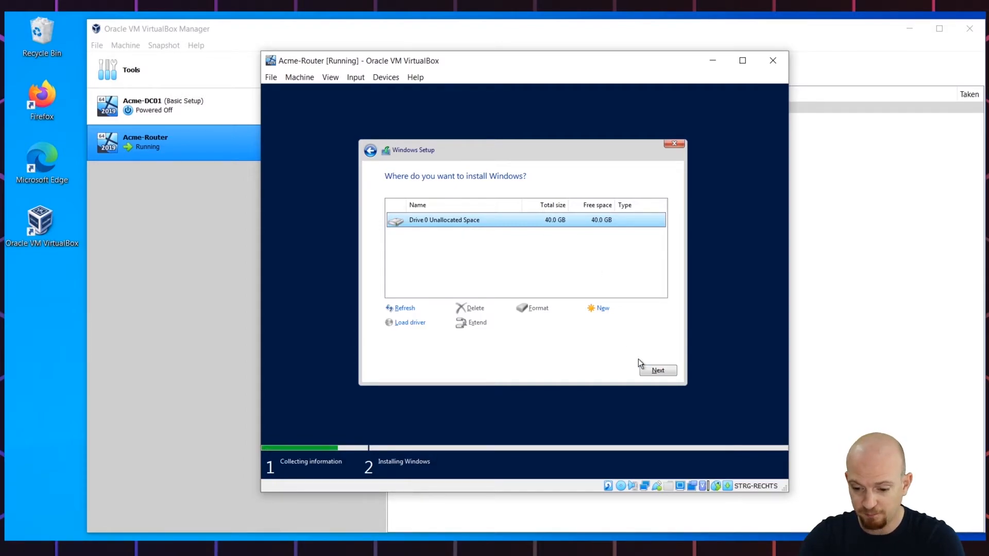
left_click(653, 375)
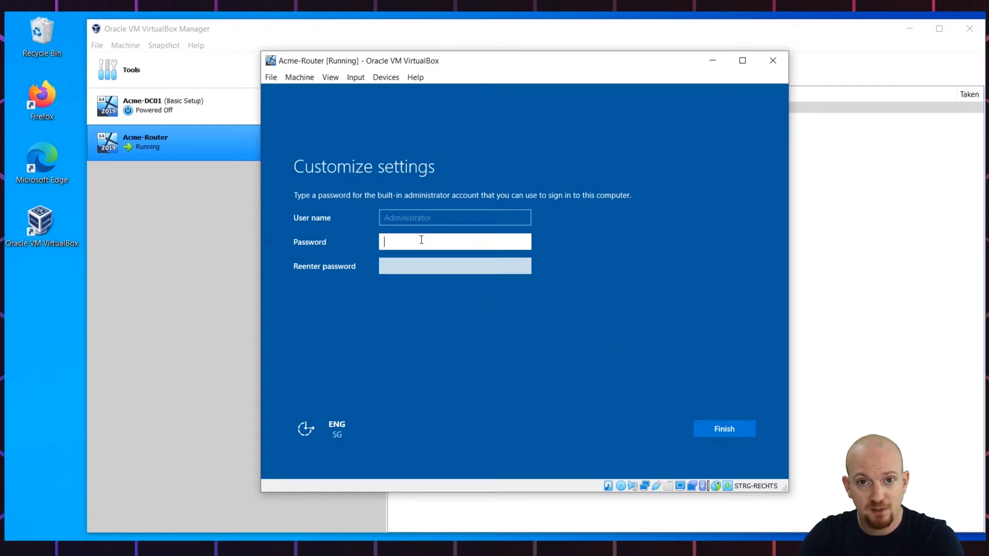
Enter and confirm the Administrator password, checking both with the eye icon, then finish setup
type("•••••••")
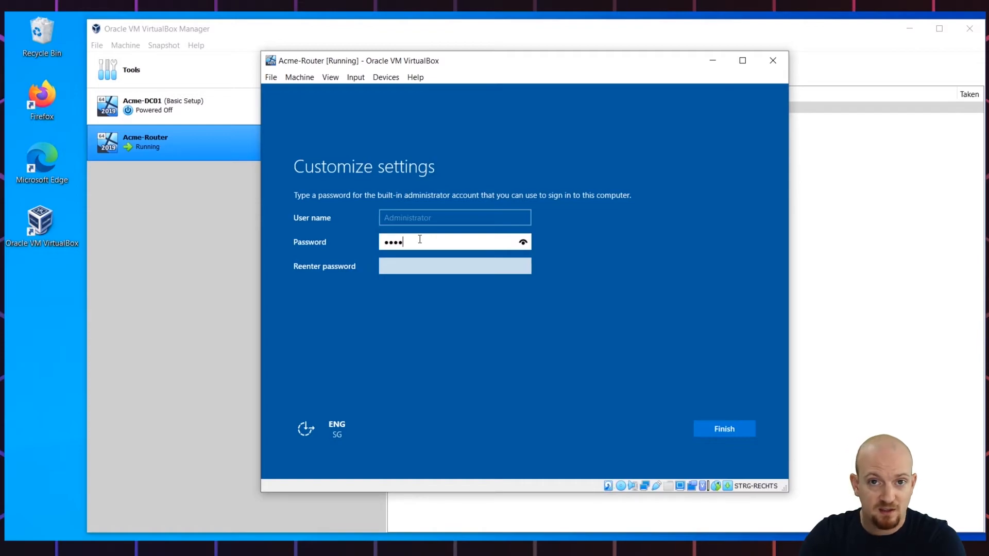
type("••")
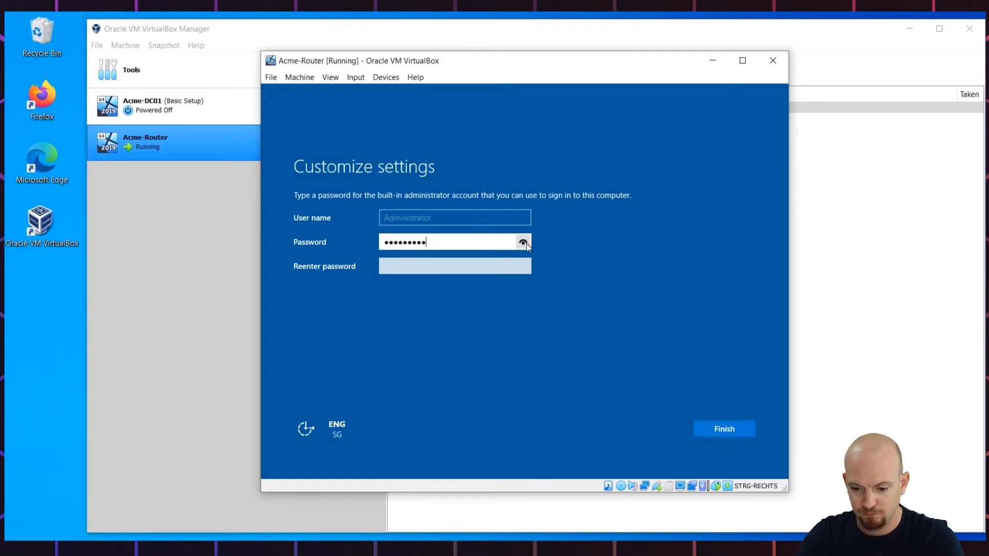
left_click(525, 243)
left_click(466, 261)
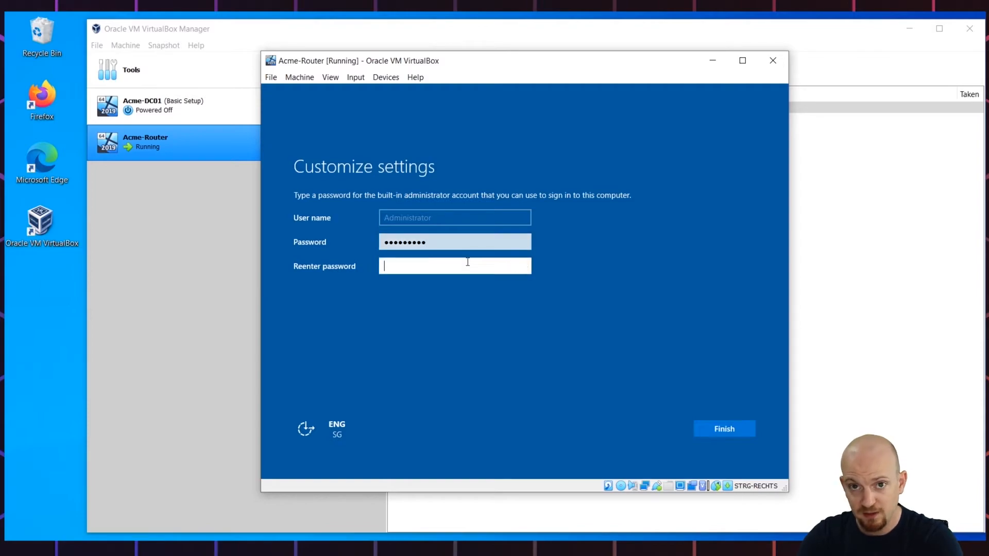
type("PassW0rd!")
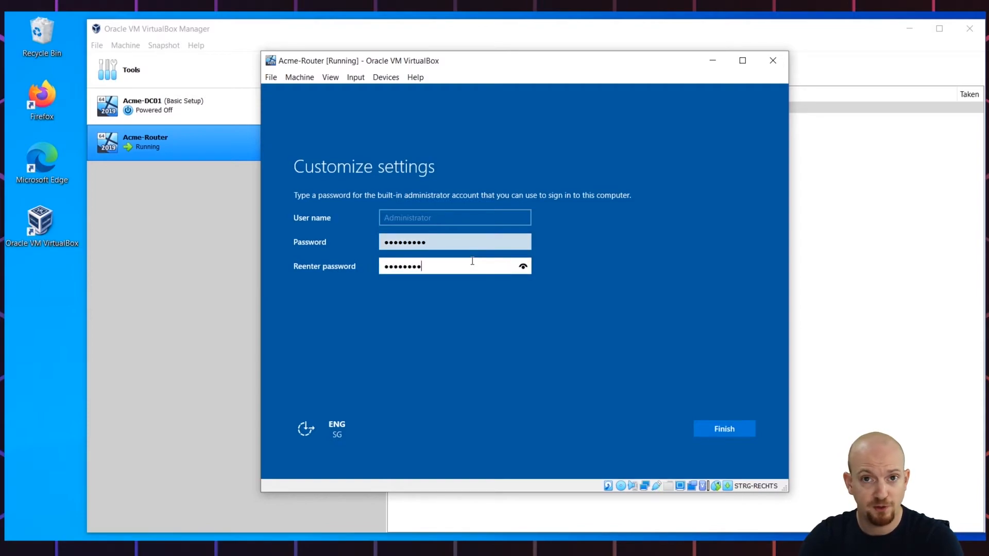
left_click(523, 267)
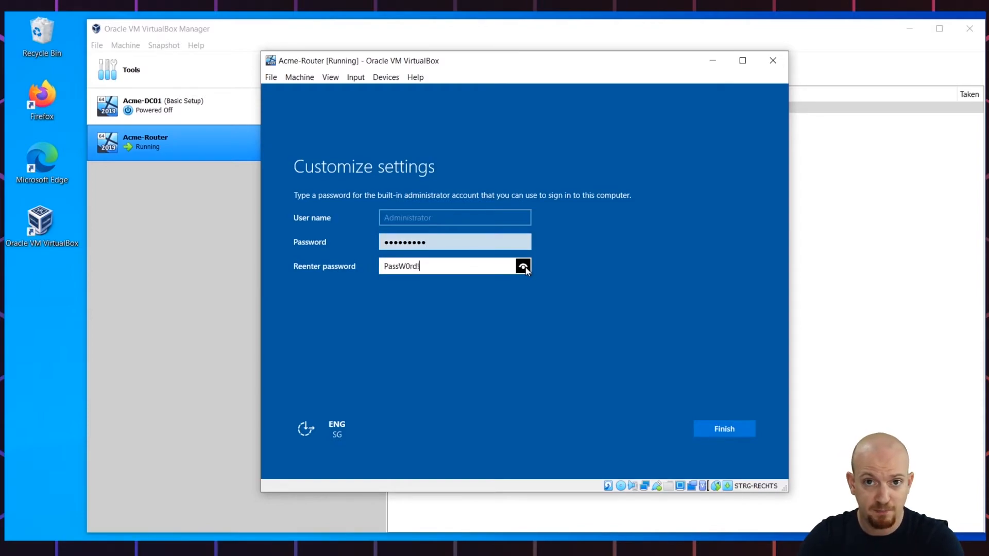
left_click(717, 430)
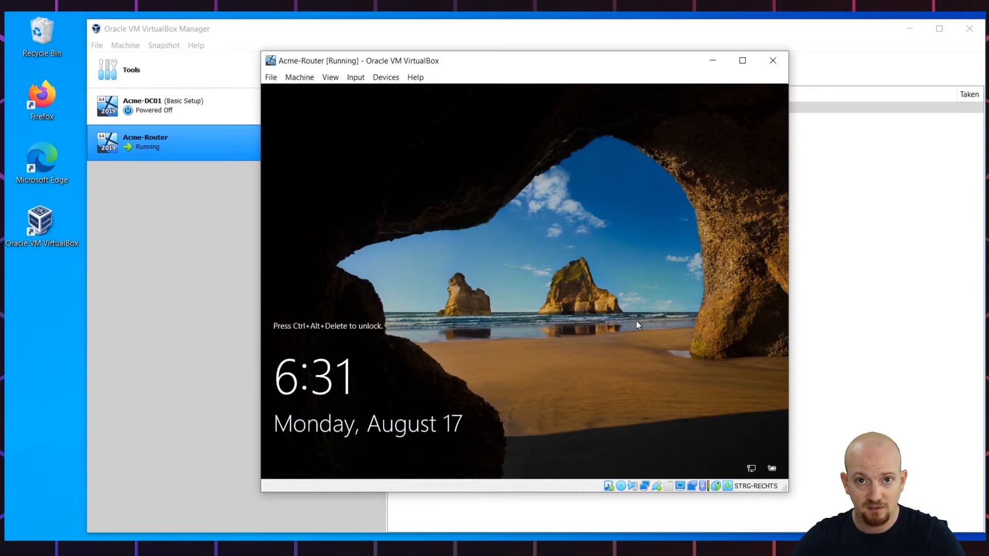
Send Ctrl-Alt-Del via Input > Keyboard and sign in with the Administrator password
left_click(356, 77)
mouse_move(366, 91)
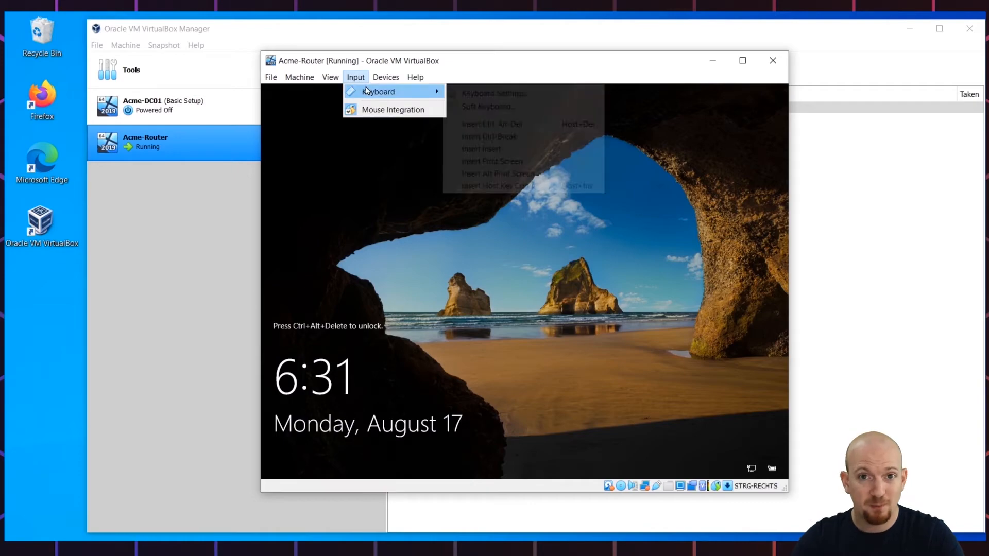
left_click(489, 124)
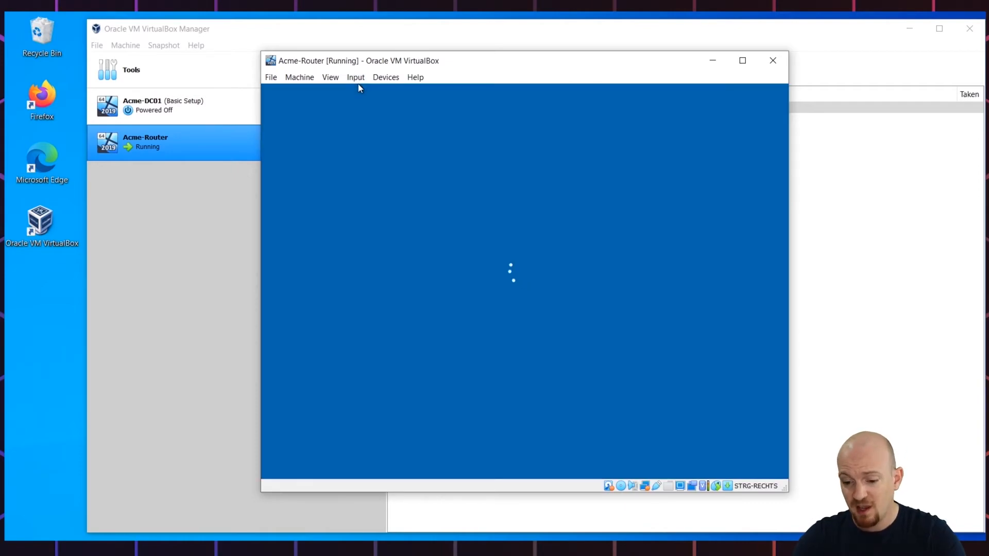
type("••••••••")
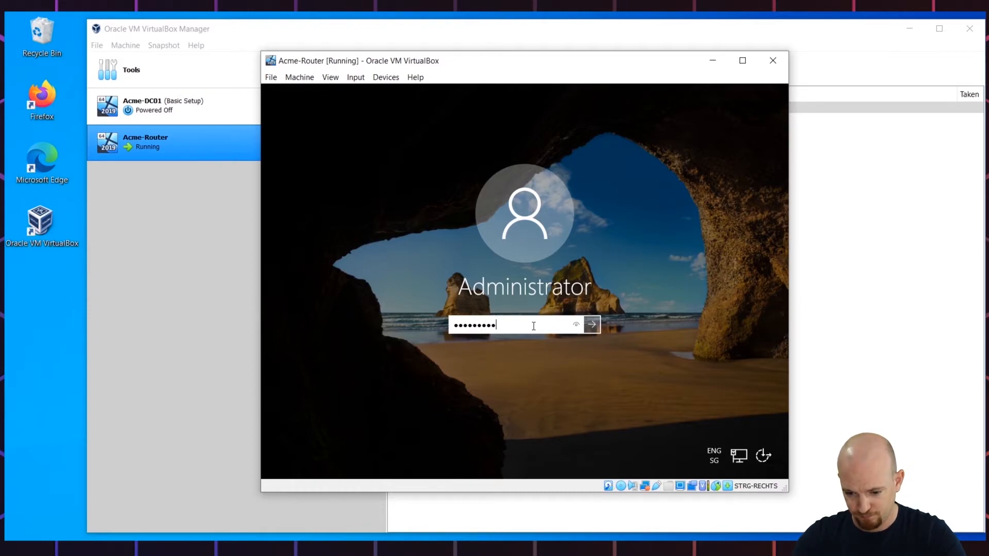
key("Return")
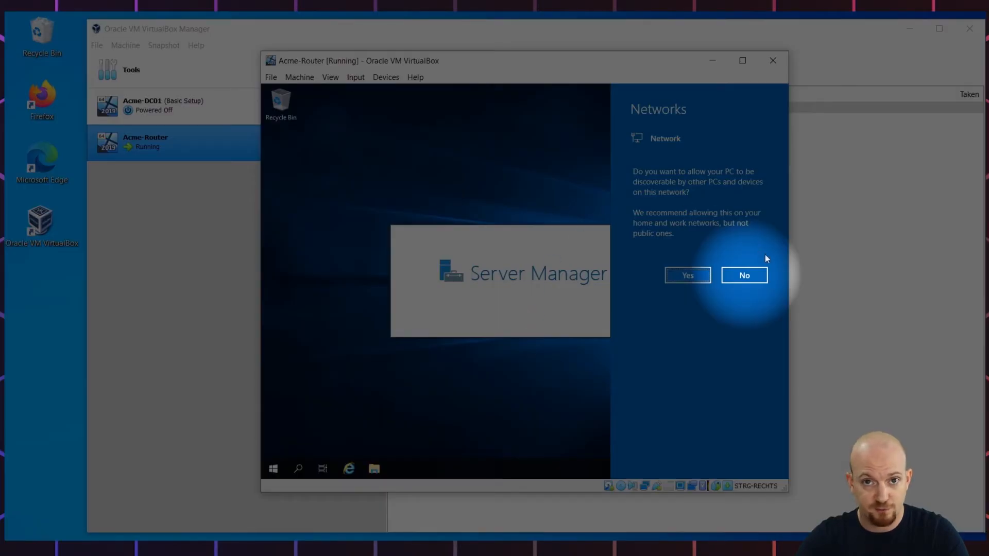
Decline network discovery and run sconfig from an administrator Command Prompt
left_click(759, 279)
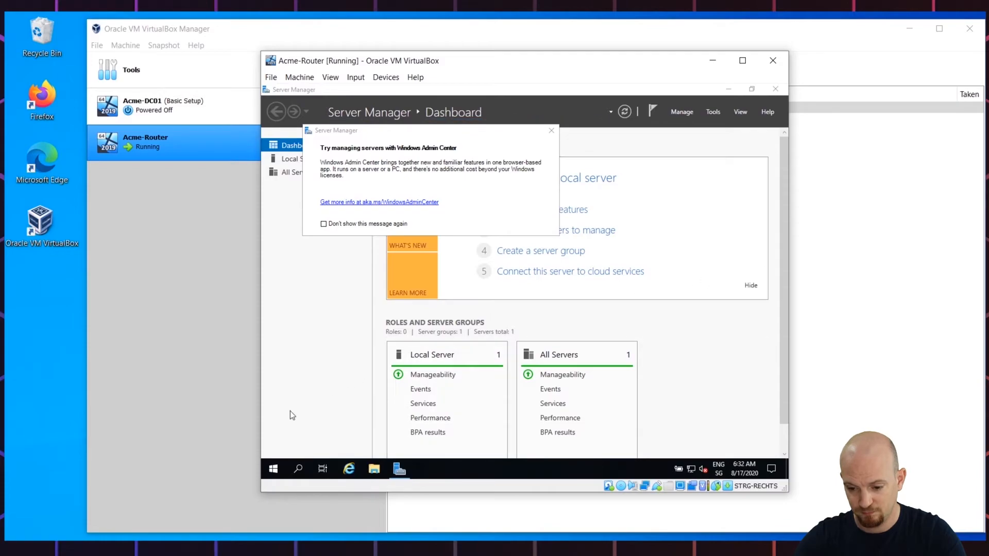
left_click(273, 468)
type("c")
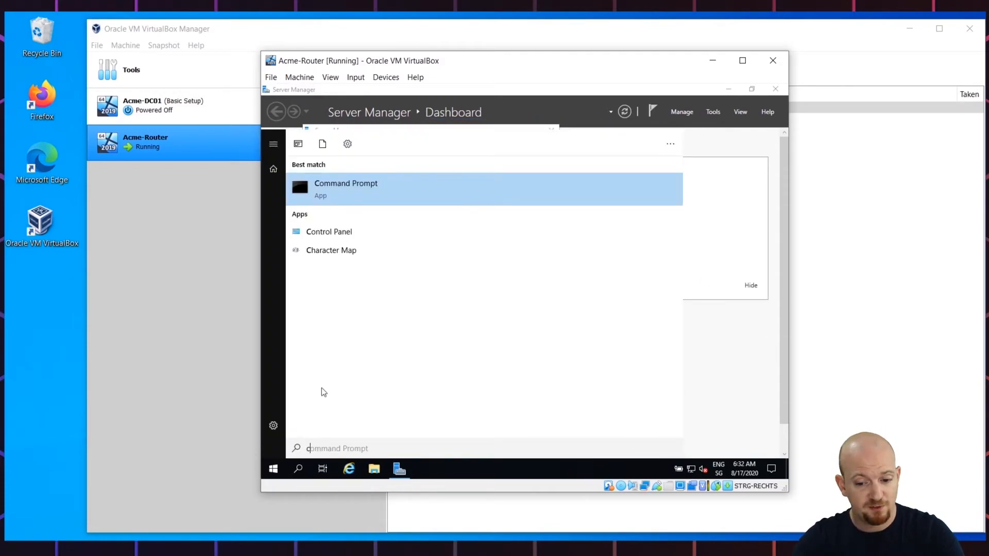
right_click(335, 185)
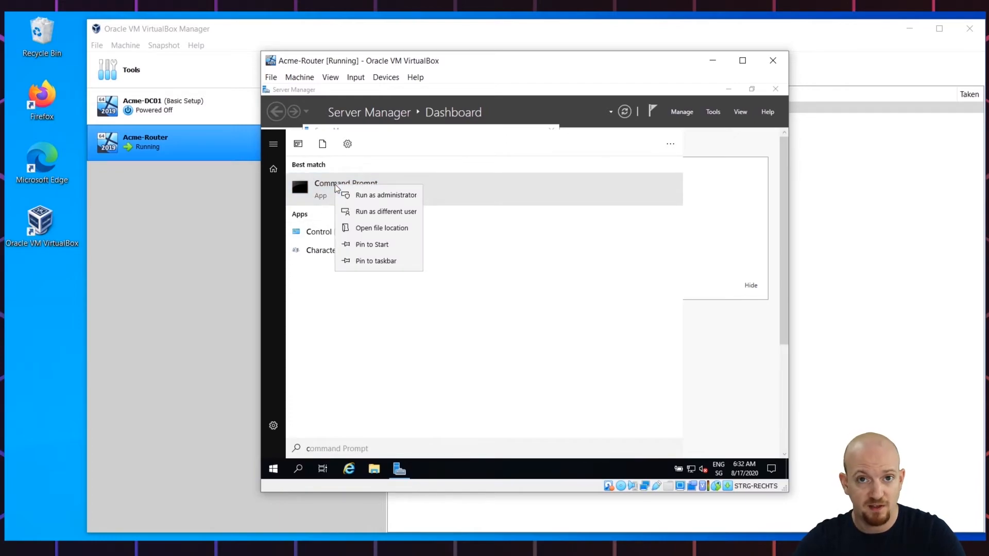
left_click(378, 199)
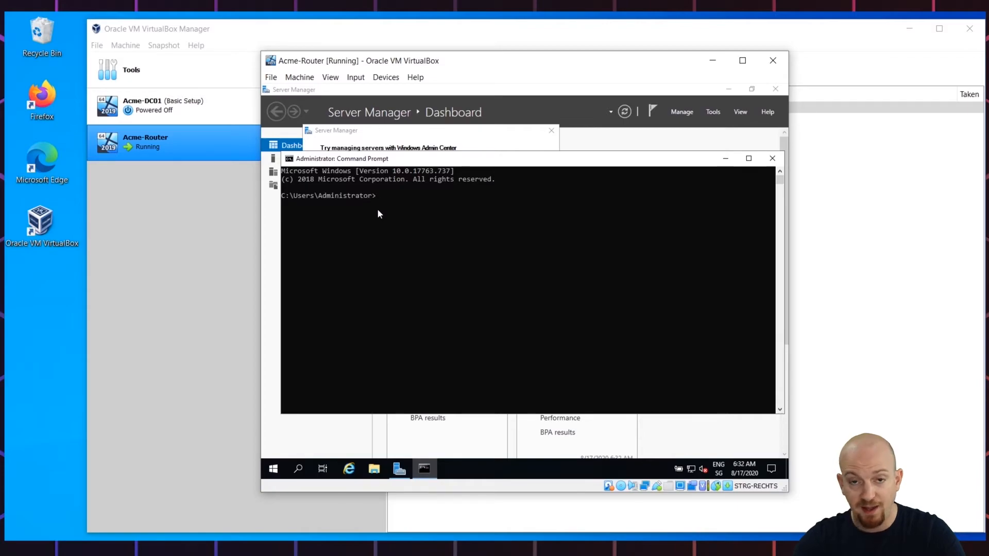
type("sco")
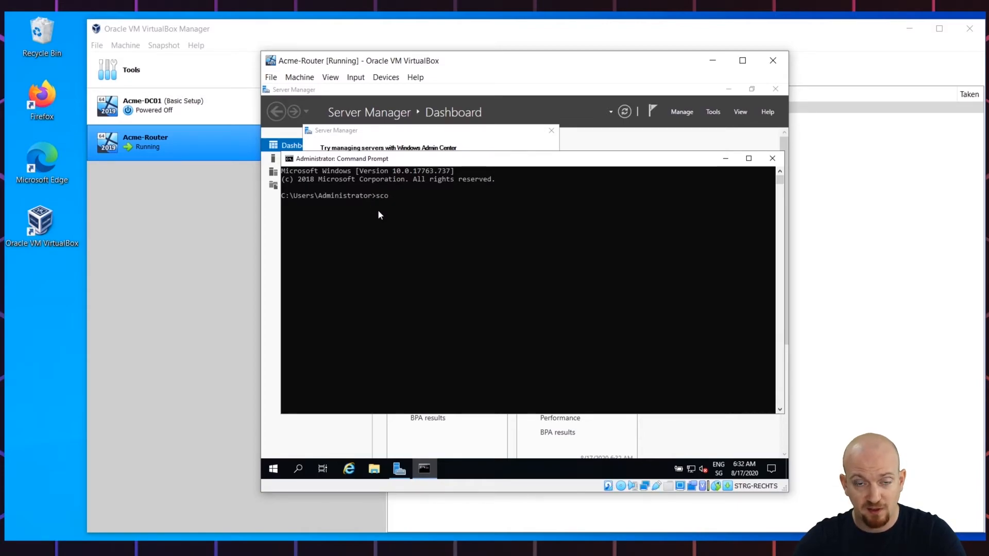
type("nfig")
key("Return")
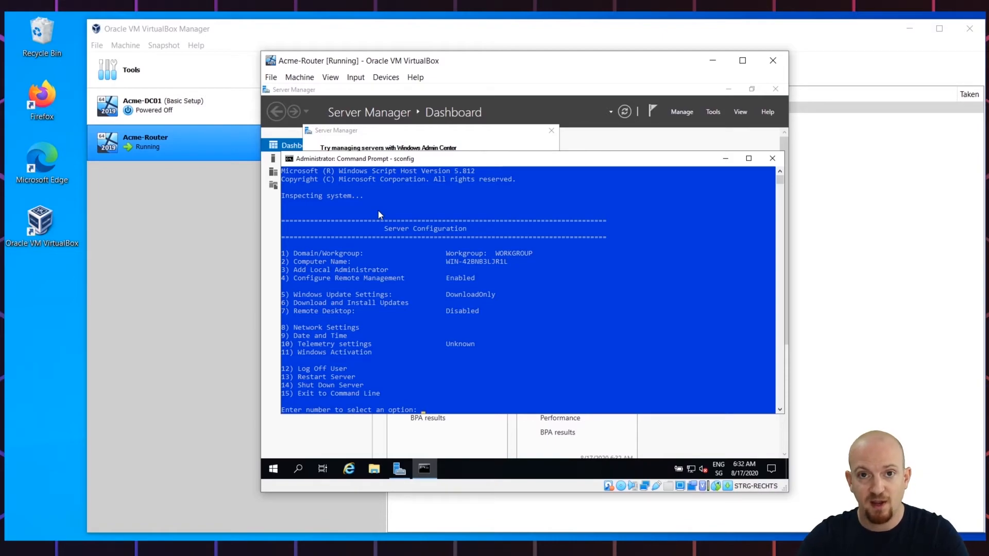
Install all seven updates through sconfig option 6, postponing the restart
type("6")
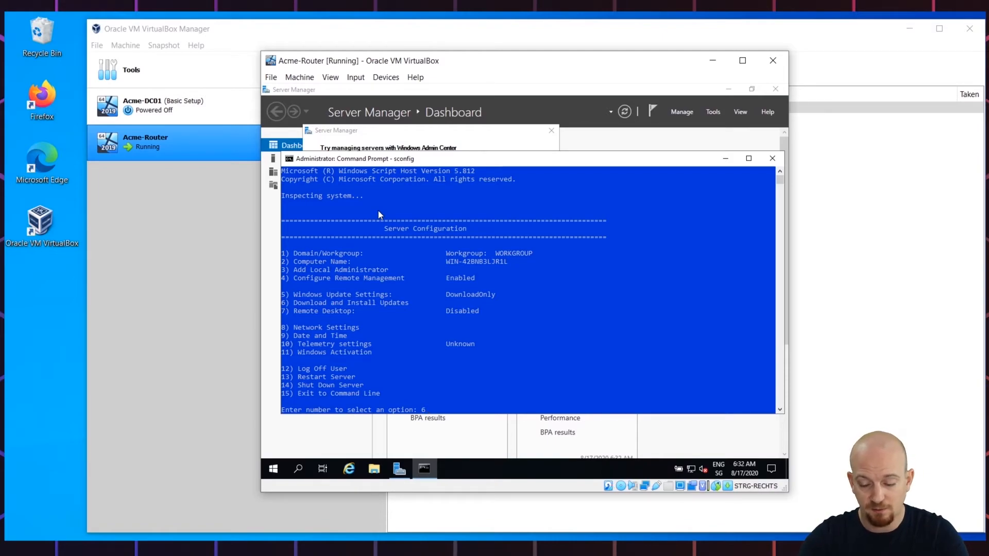
key("Return")
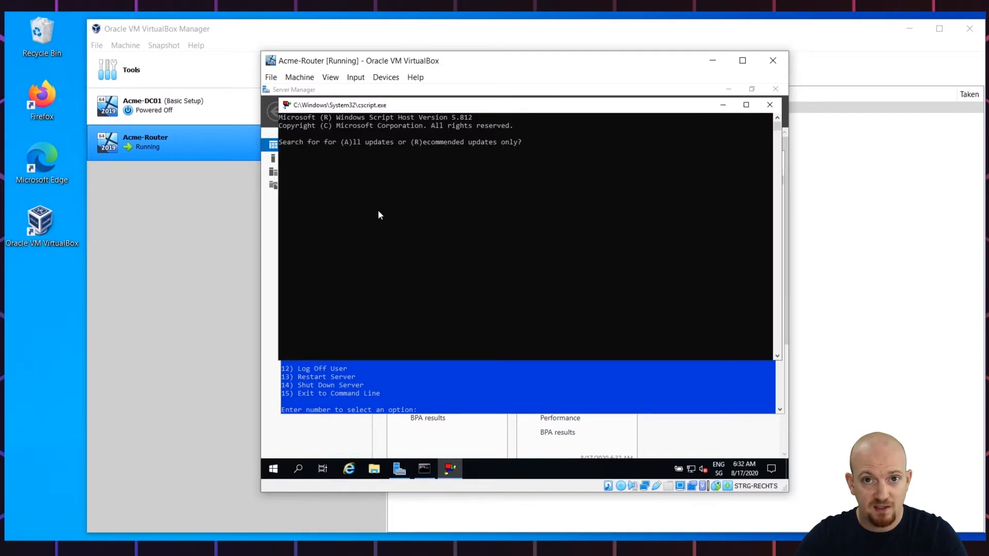
type("a")
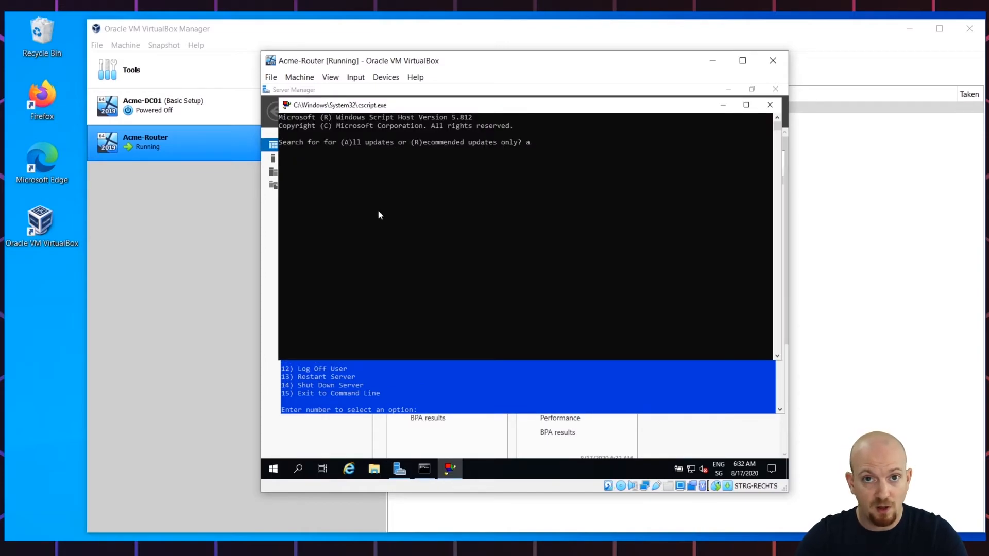
key("Return")
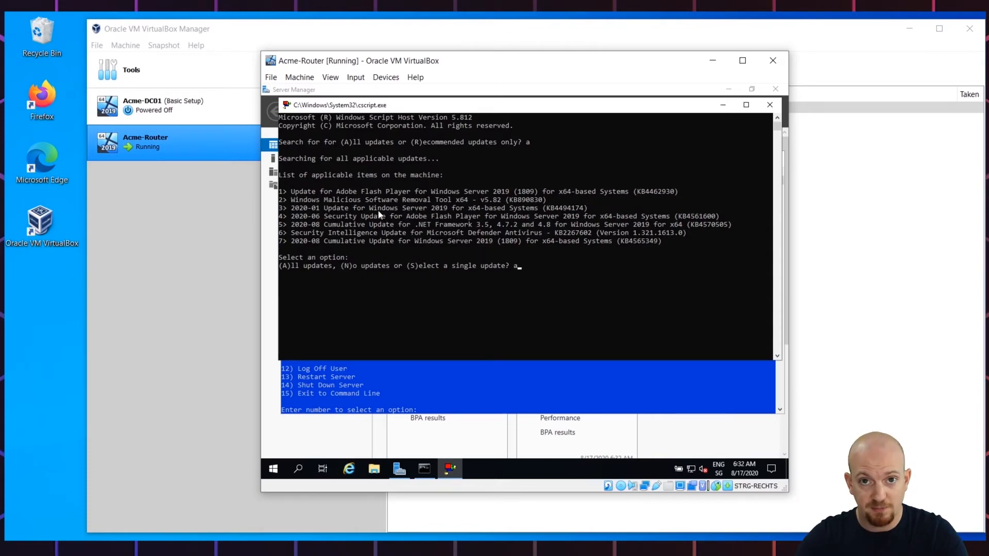
key("Return")
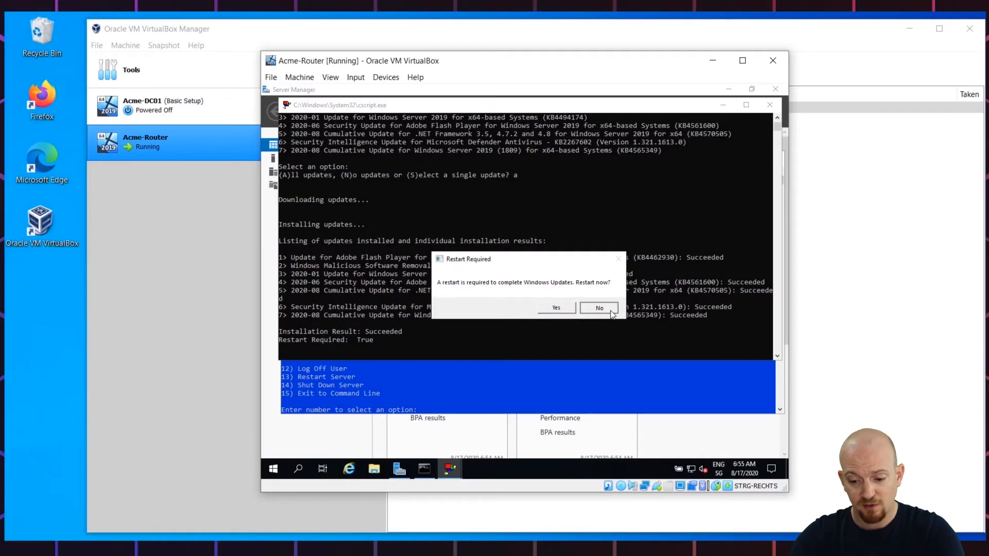
left_click(600, 307)
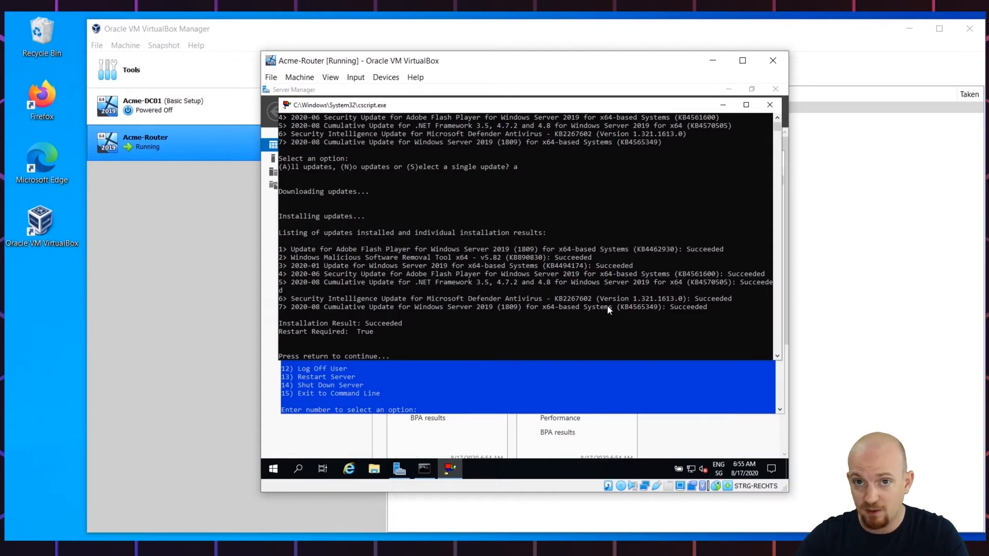
key("Return")
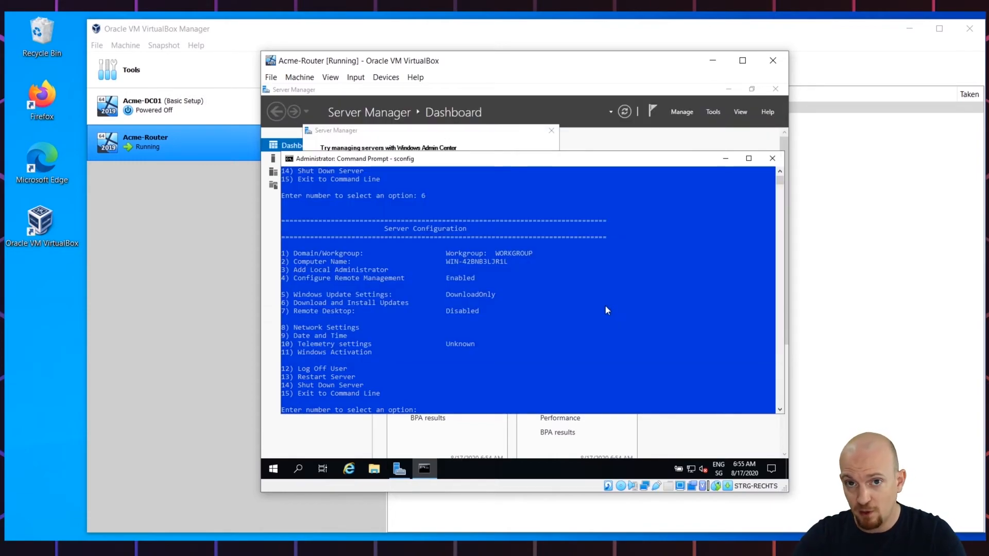
Change the computer name to Acme-Router via sconfig option 2 and restart
type("2")
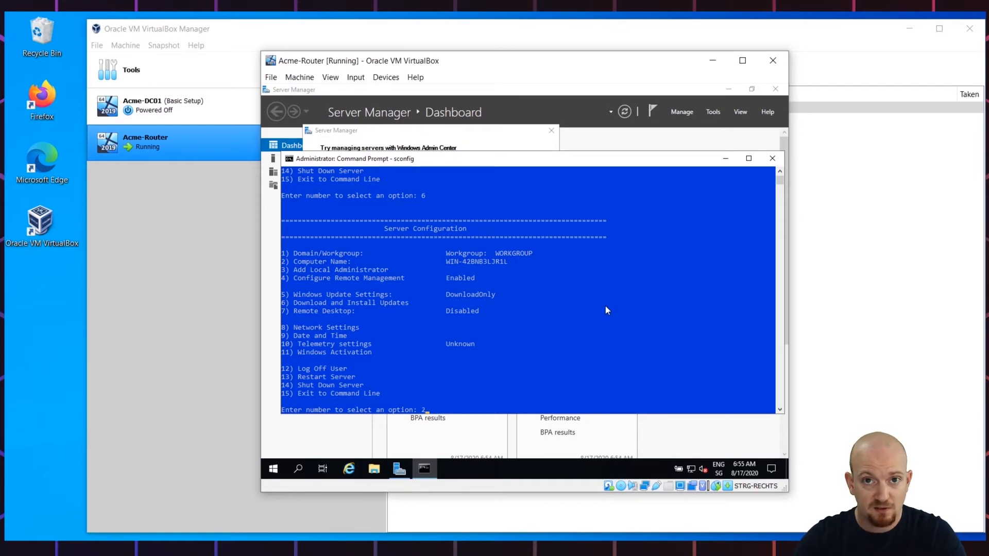
key("Return")
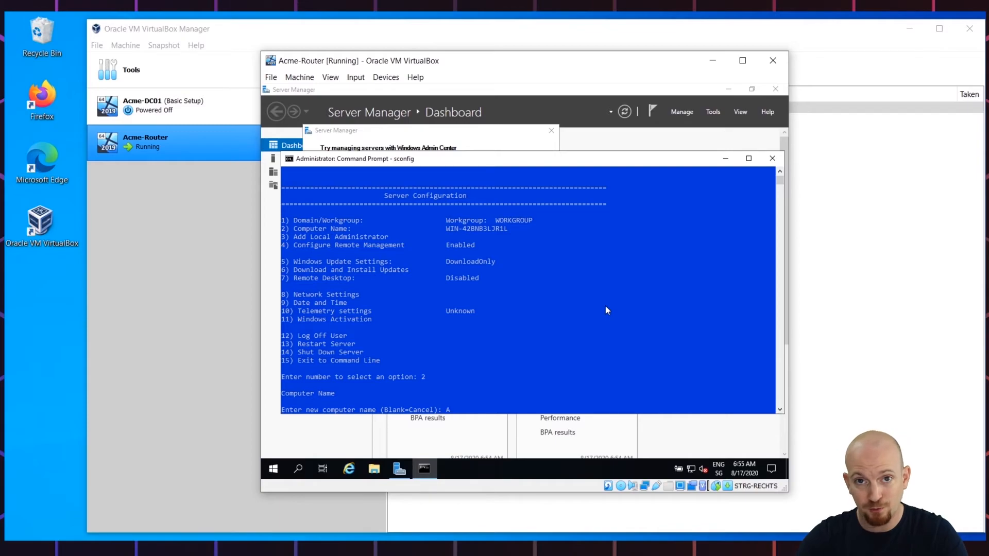
type("Acme-")
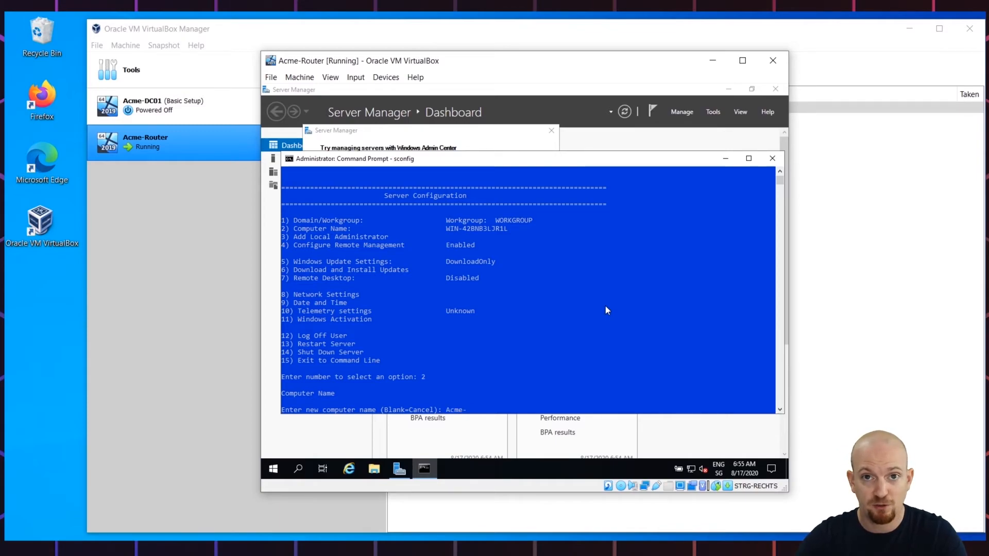
type("Router")
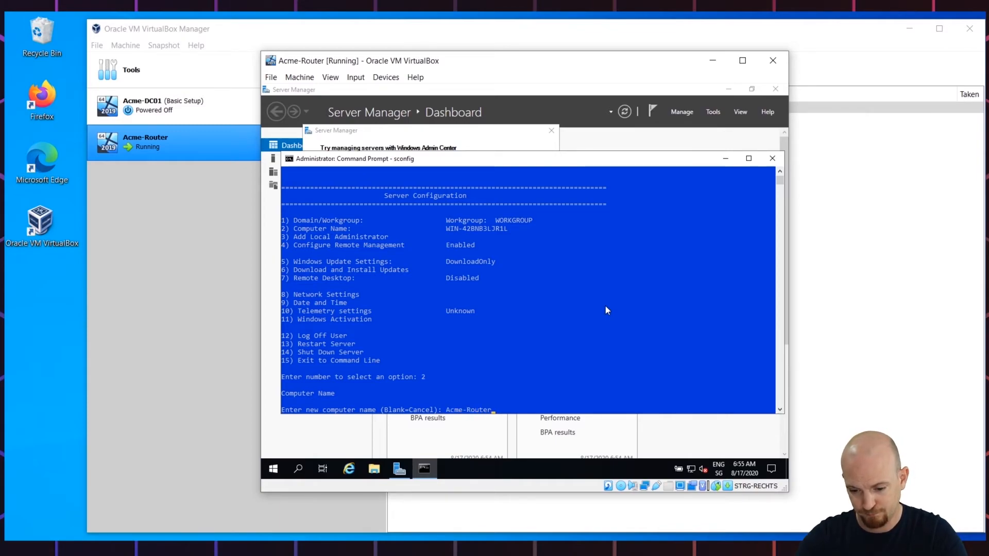
key("Return")
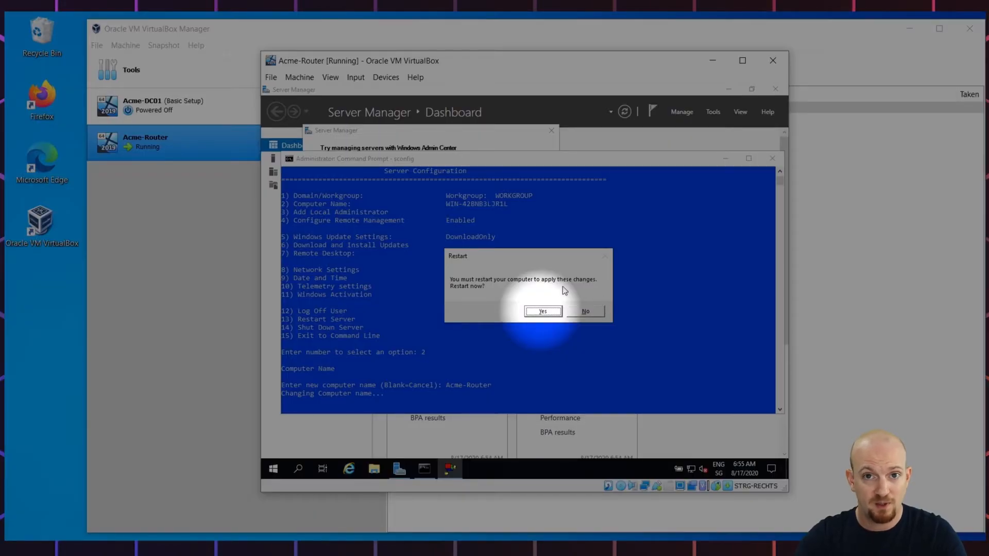
left_click(554, 315)
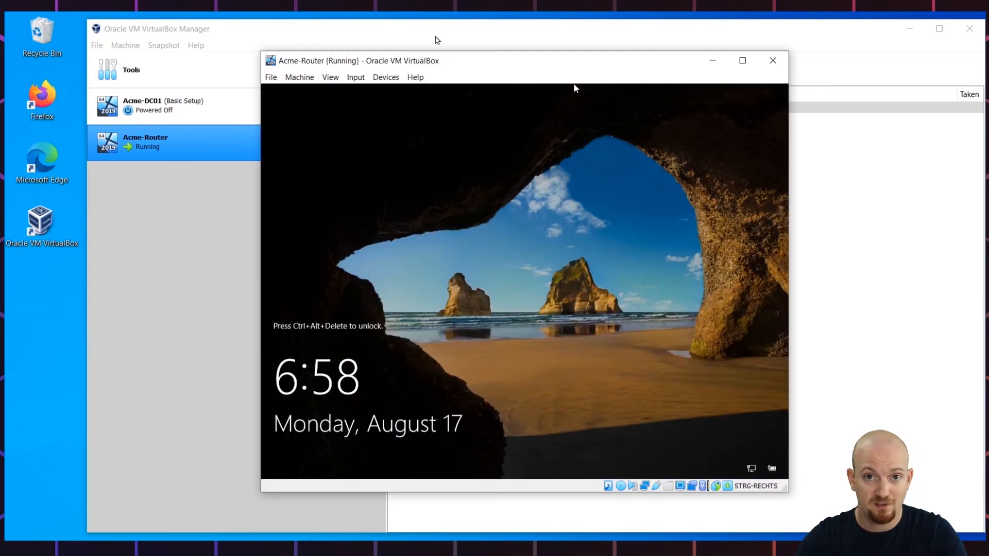
Send Ctrl-Alt-Del to the Acme-Router guest and sign in as Administrator with the account password
left_click(355, 77)
mouse_move(367, 93)
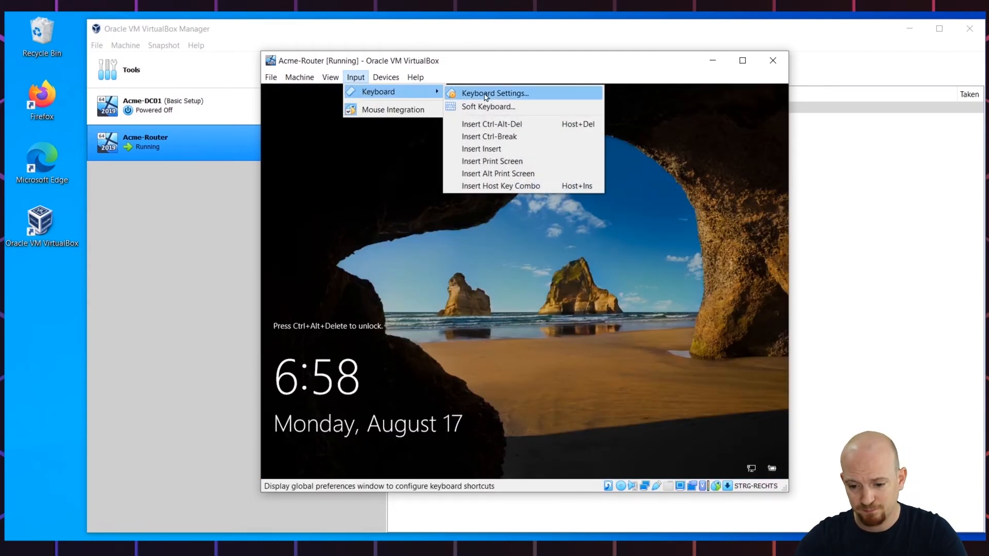
left_click(484, 123)
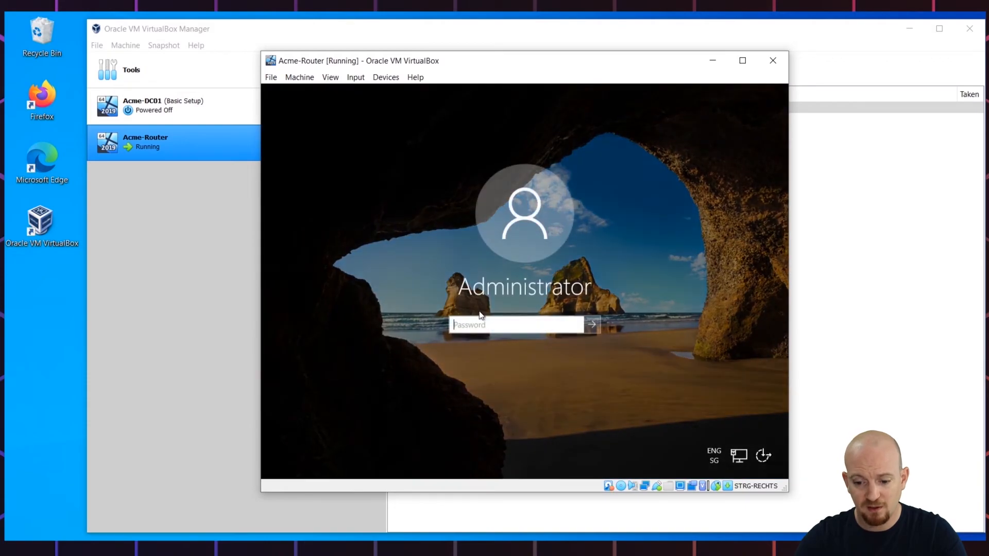
type("••••")
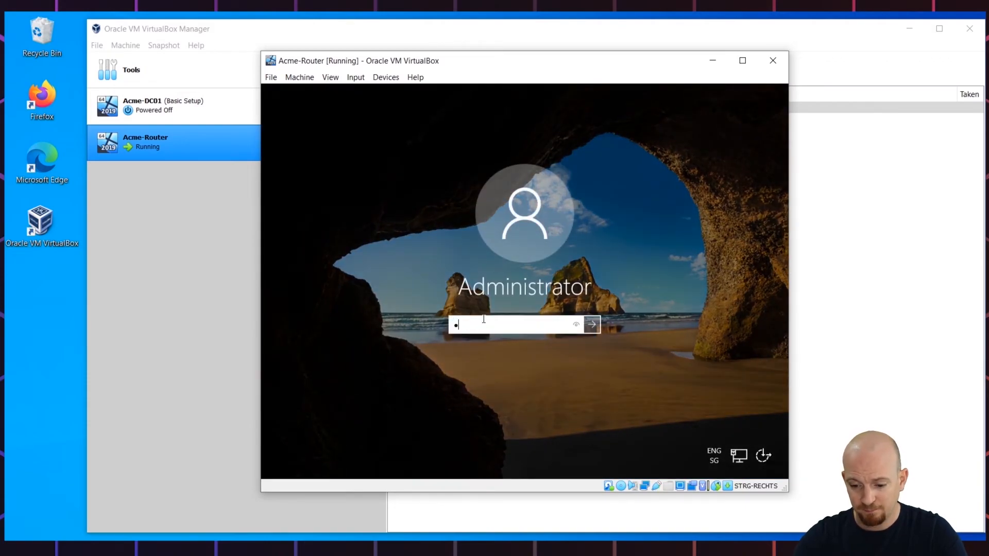
type("•••••")
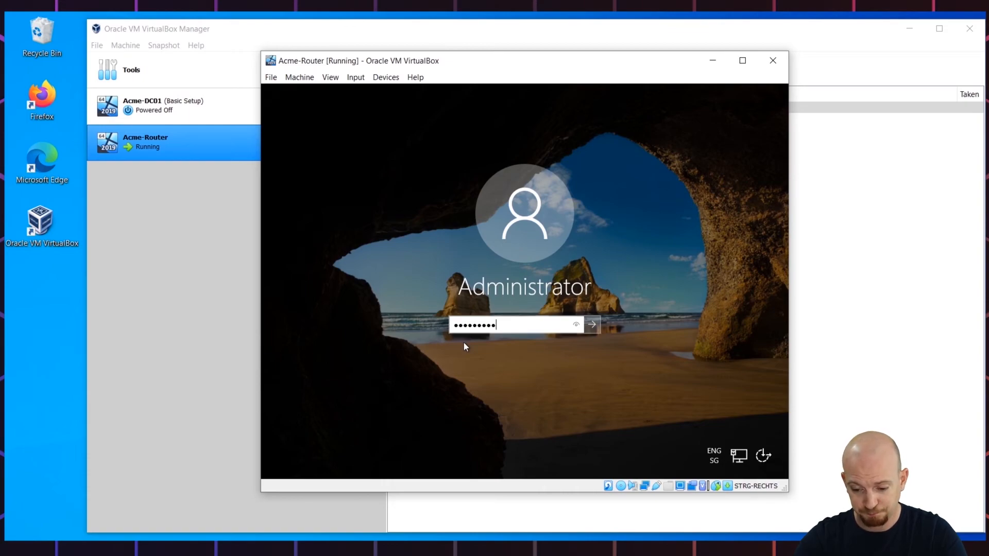
left_click(576, 325)
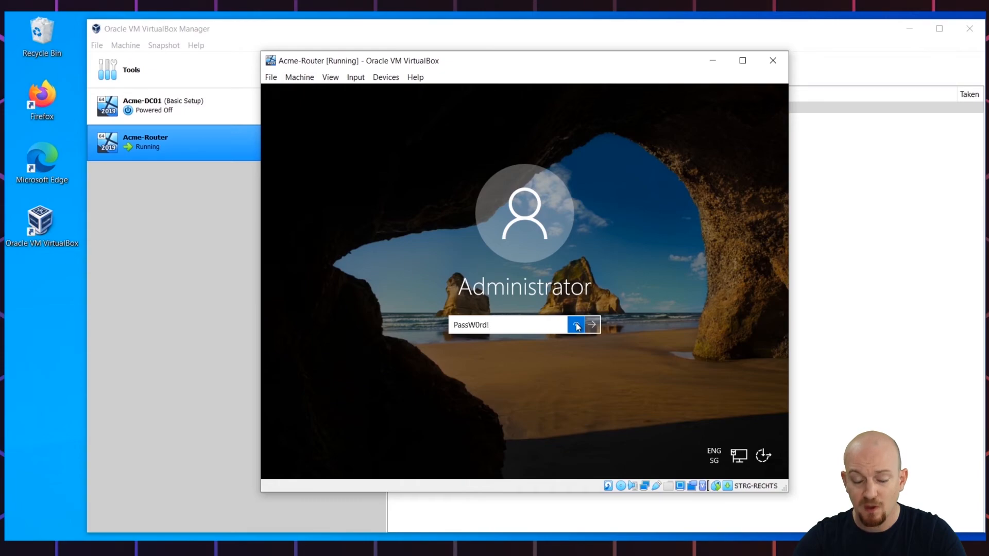
left_click(592, 324)
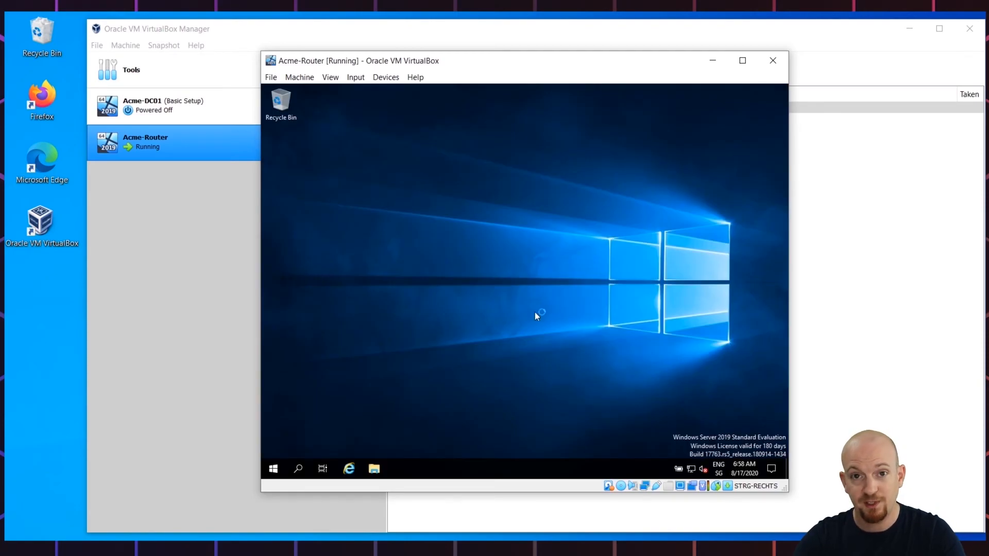
Launch Command Prompt in the guest and run hostname to verify it reports Acme-Router
left_click(271, 471)
type("c")
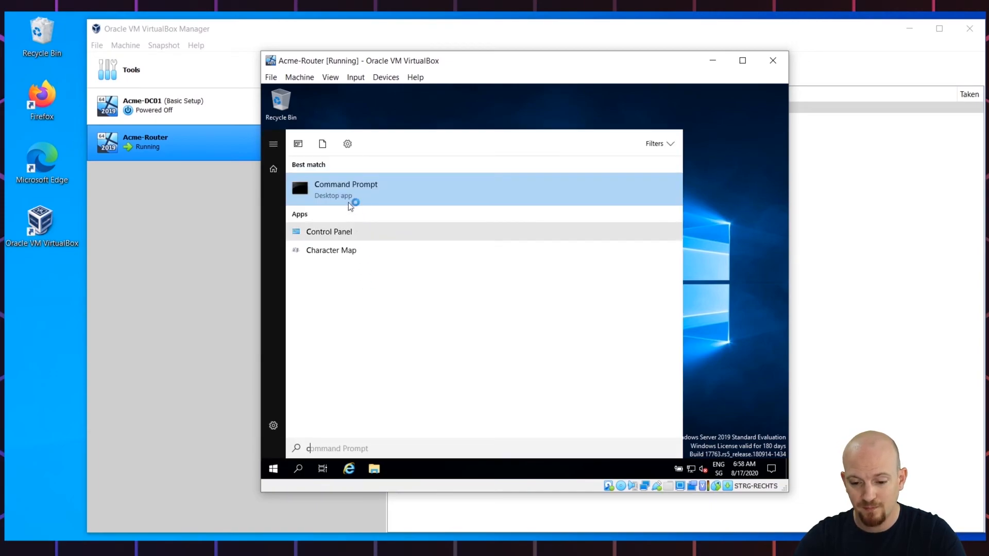
left_click(345, 191)
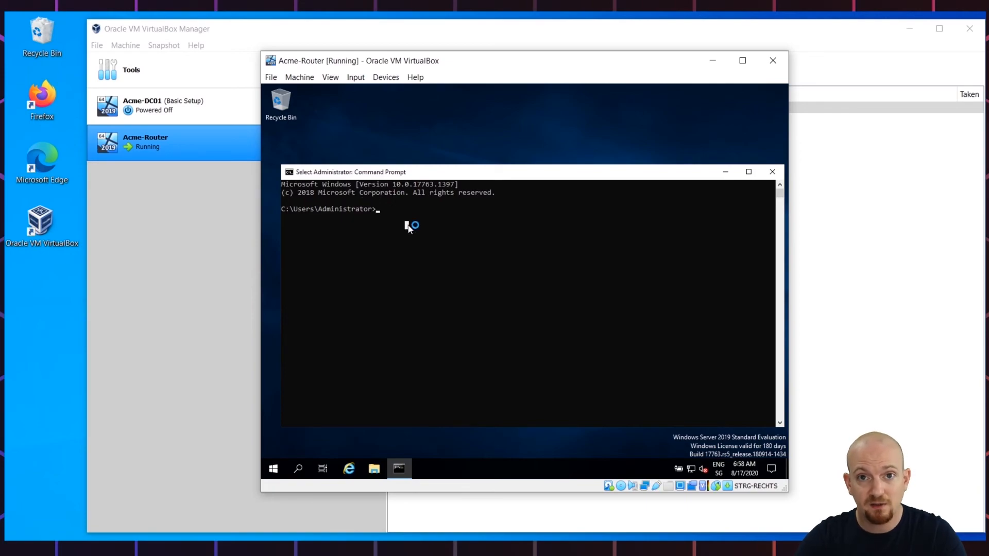
type("hostname")
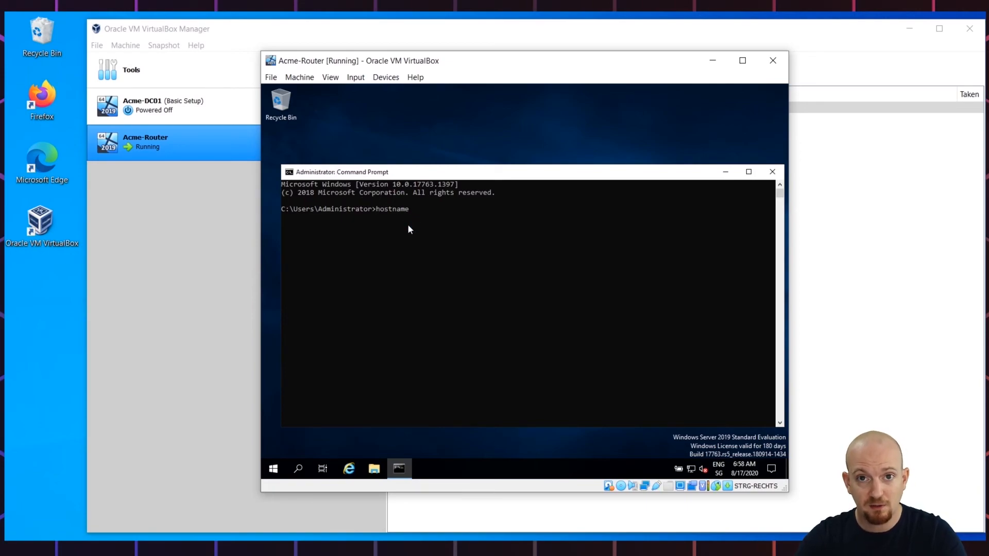
key("Return")
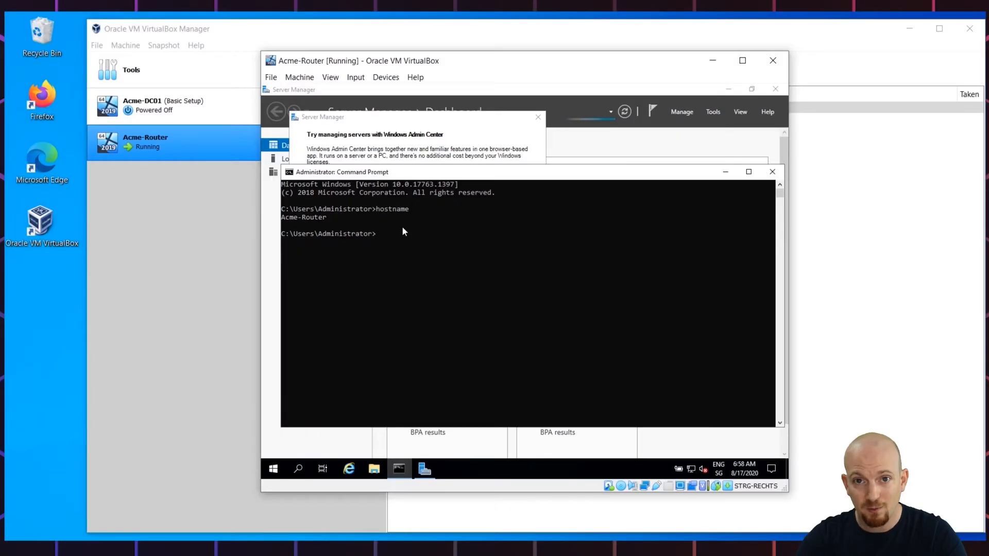
Shut down the Acme-Router guest from the Start menu with the reason Other (Planned)
right_click(275, 469)
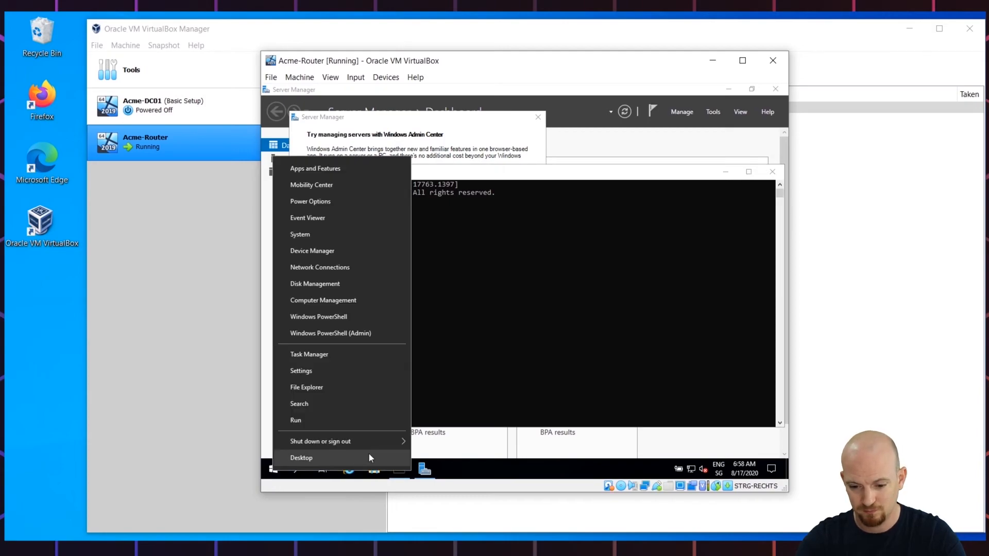
mouse_move(380, 443)
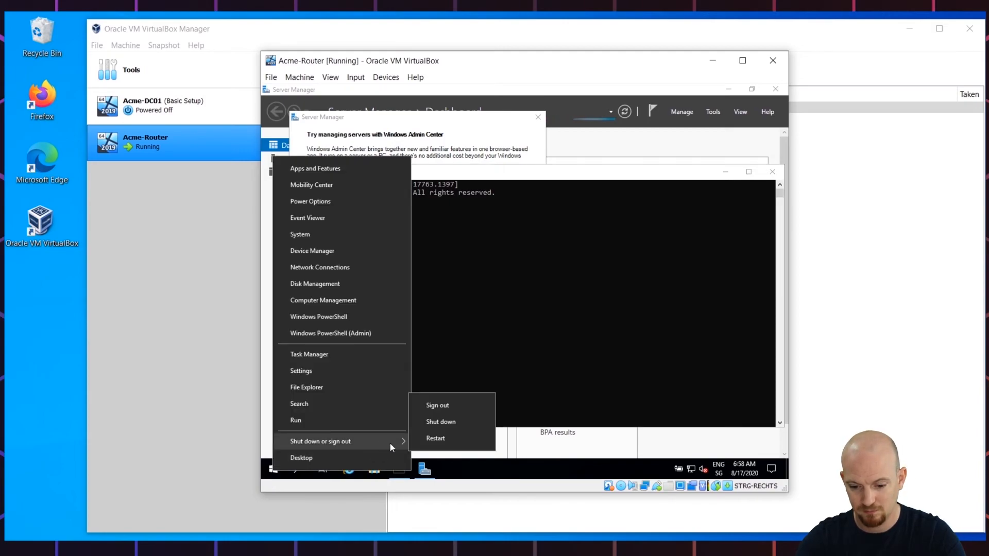
left_click(443, 427)
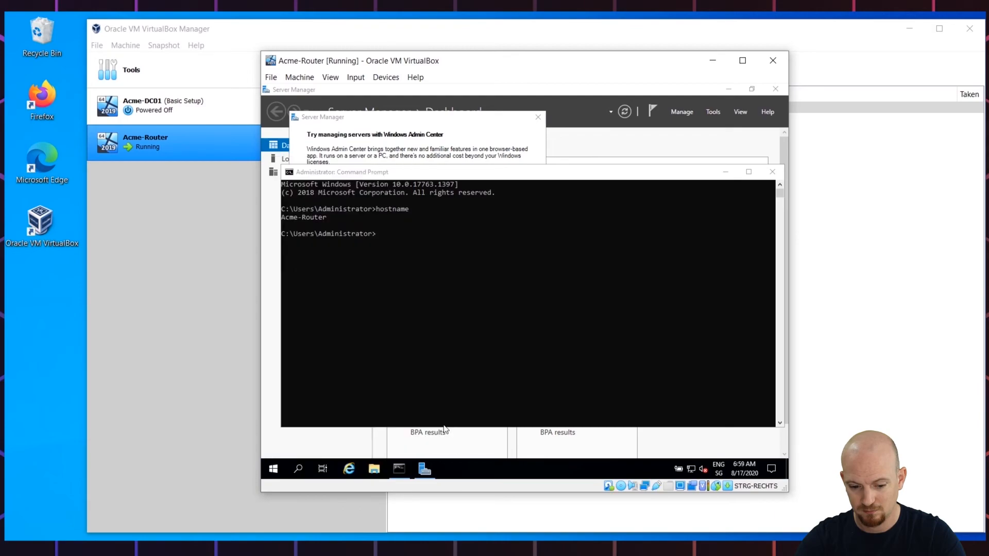
left_click(393, 428)
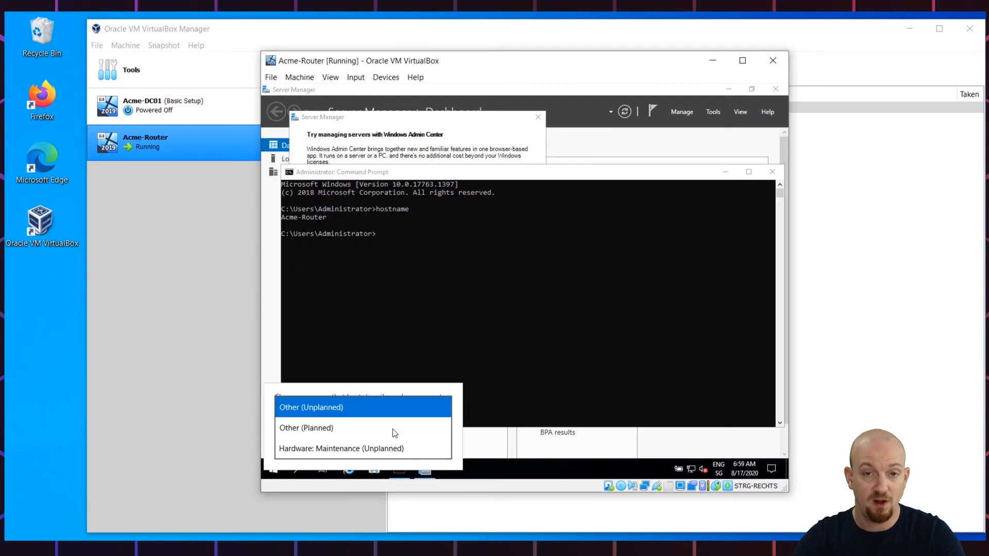
left_click(316, 428)
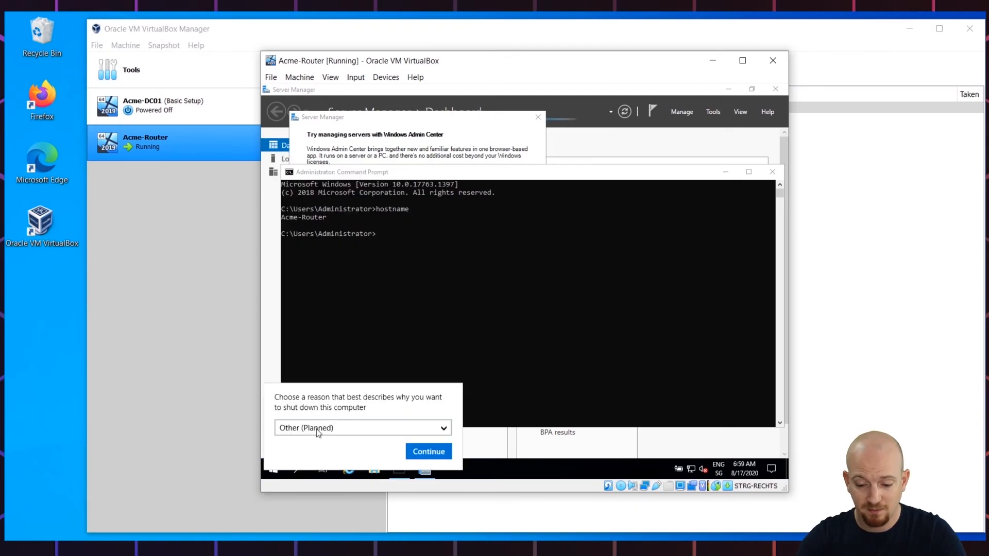
left_click(423, 453)
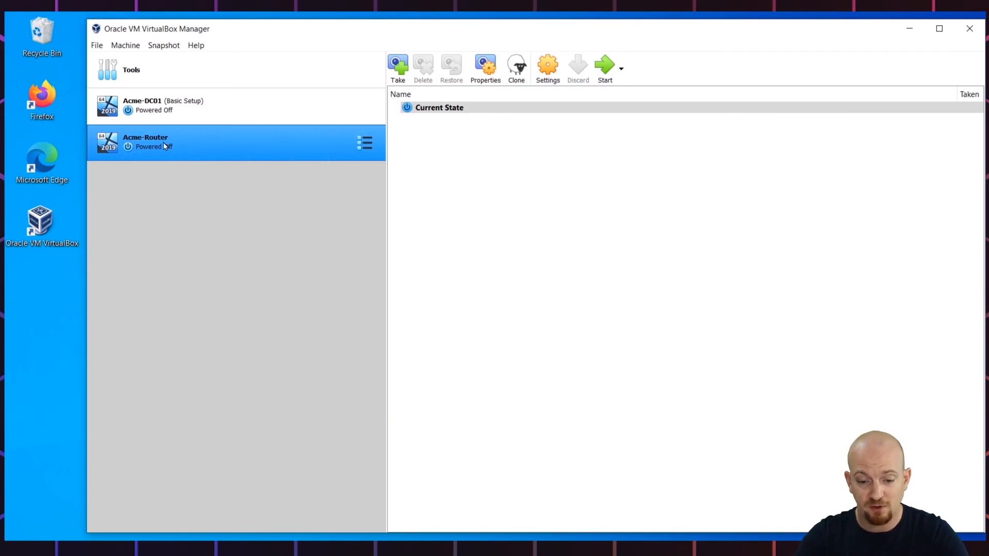
Take a snapshot of Acme-Router, replacing the default 'Snapshot 1' name with 'Basic Setup'
left_click(152, 48)
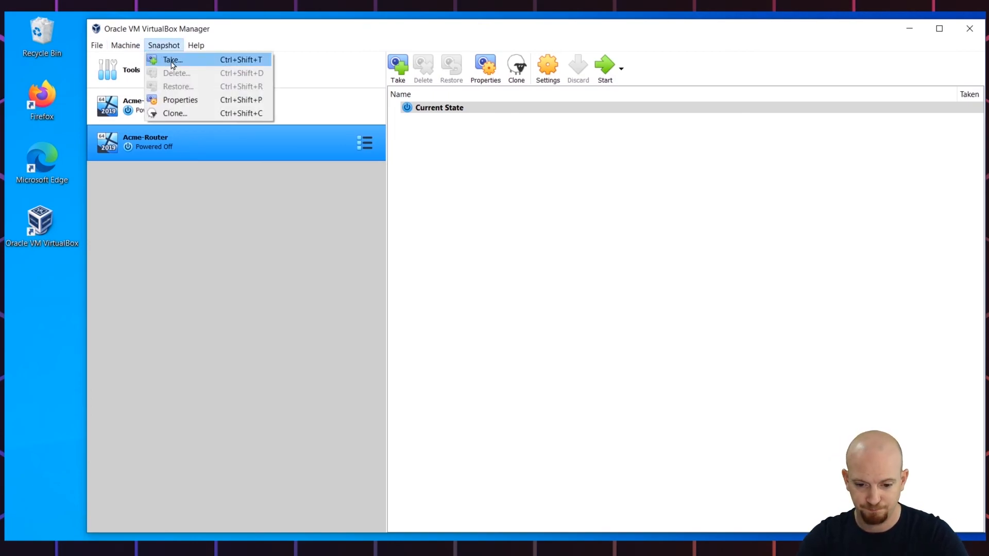
left_click(172, 61)
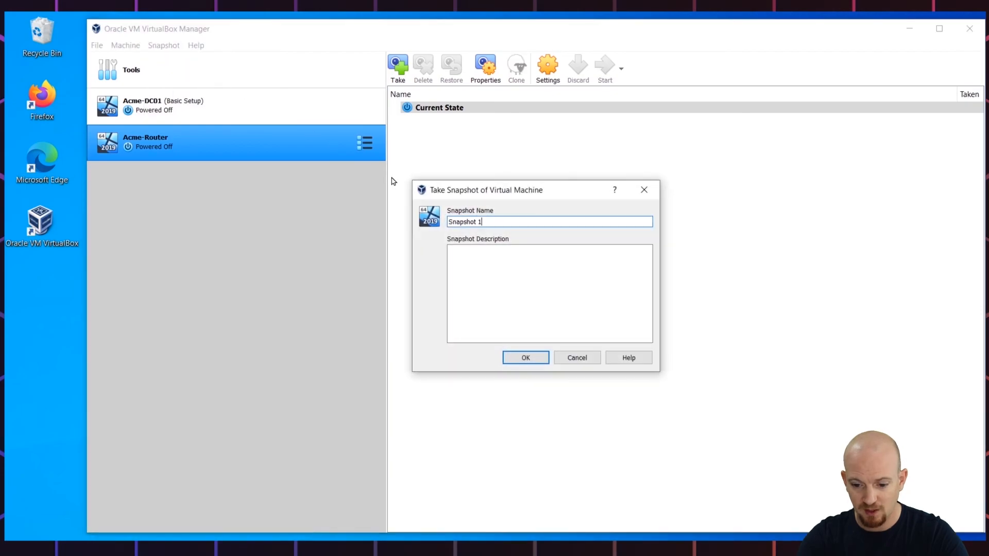
left_click_drag(482, 221, 452, 221)
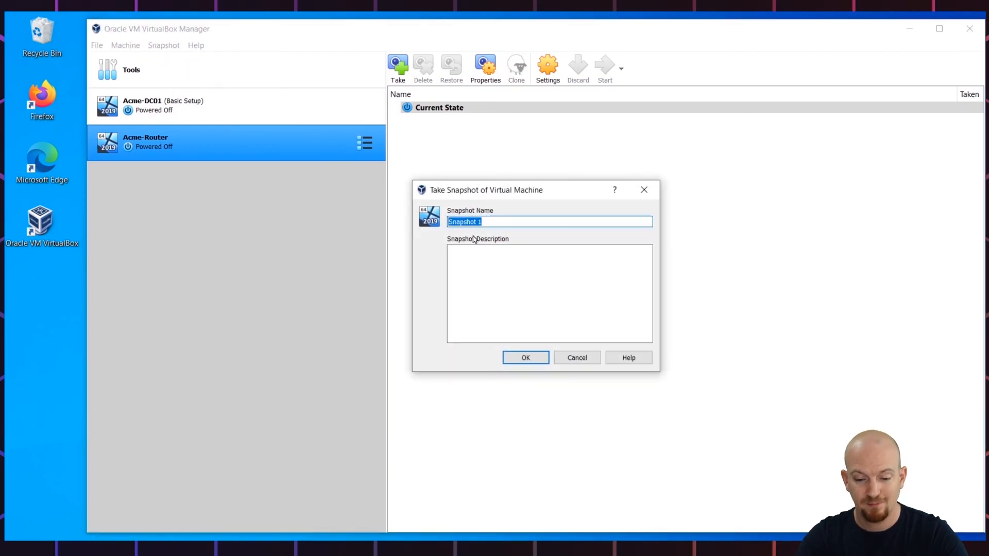
type("Basic Setup")
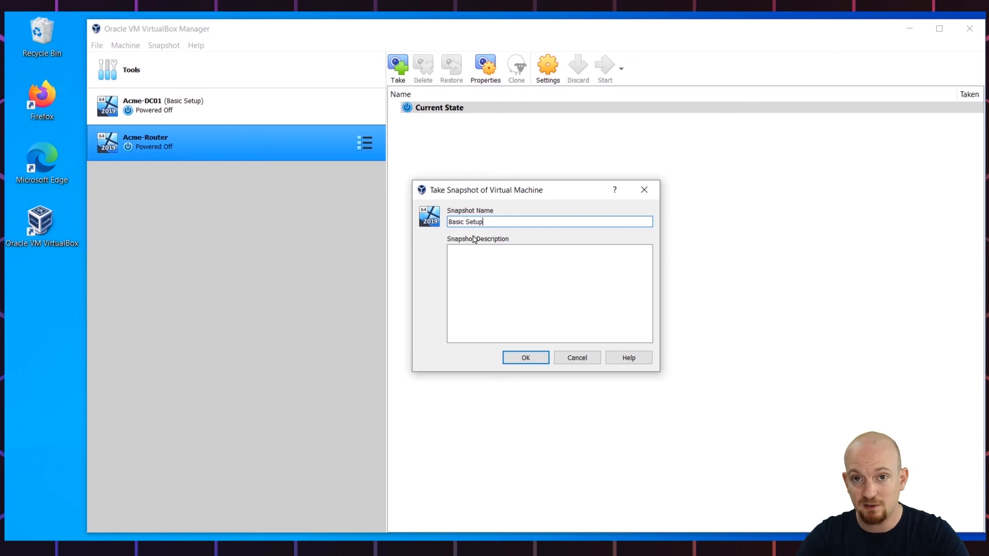
left_click(526, 359)
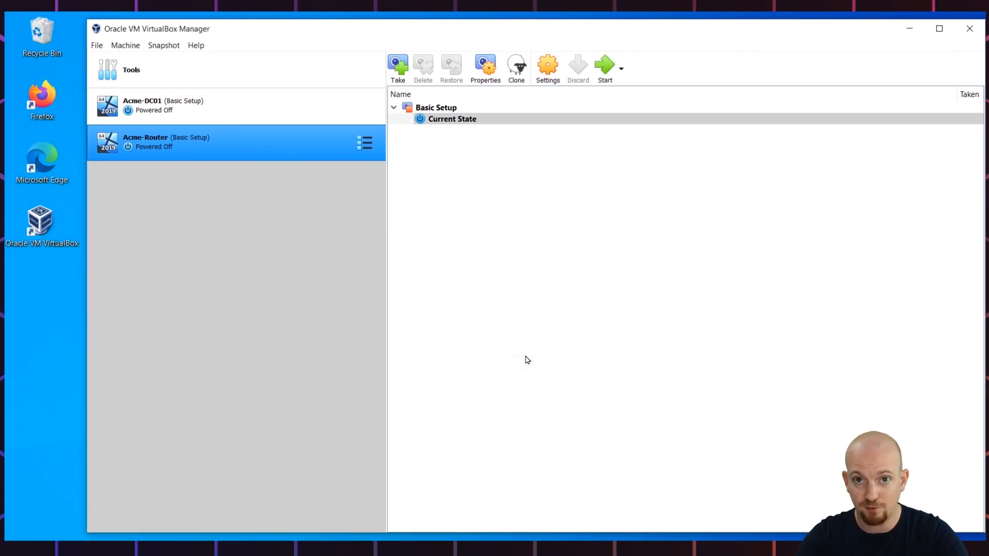